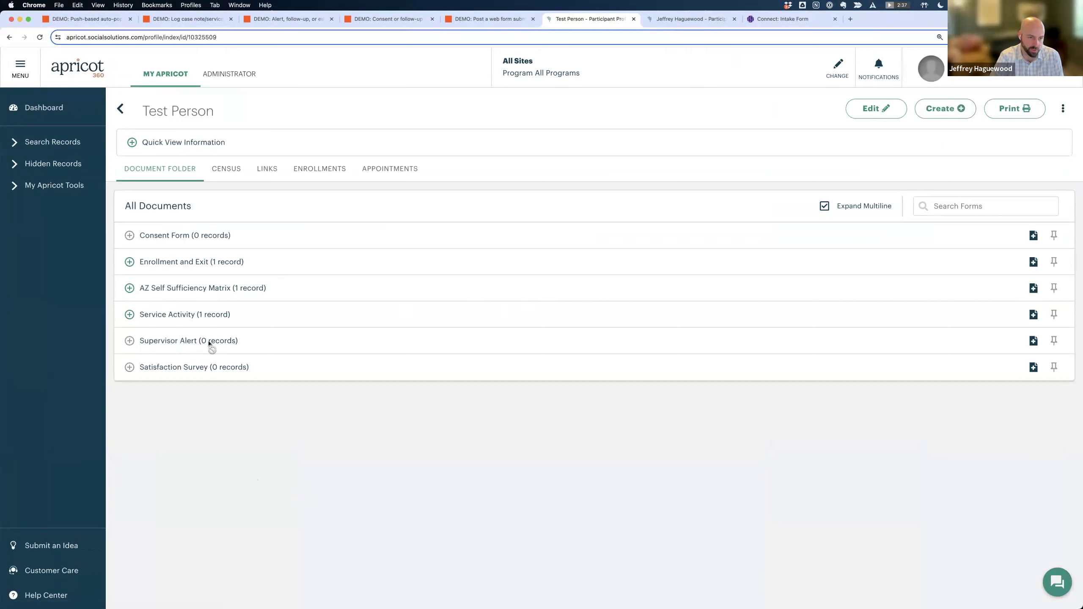
# Start a new AZ Self Sufficiency Matrix record and refresh the Supervisor Dashboard report beforehand.
pyautogui.click(1034, 289)
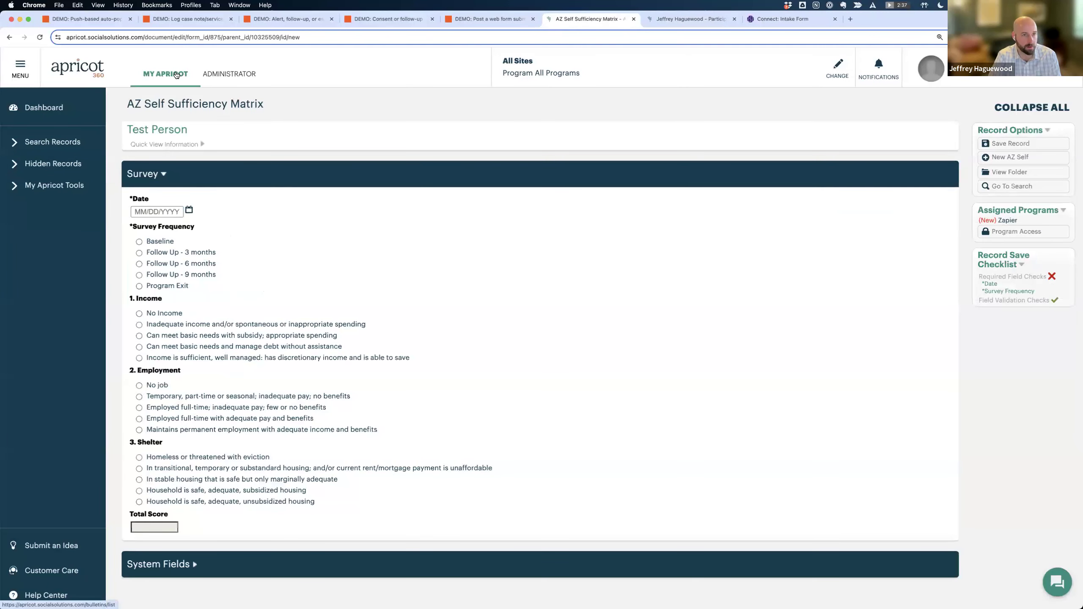
pyautogui.keyDown('super'); pyautogui.click(176, 75); pyautogui.keyUp('super')
pyautogui.click(710, 18)
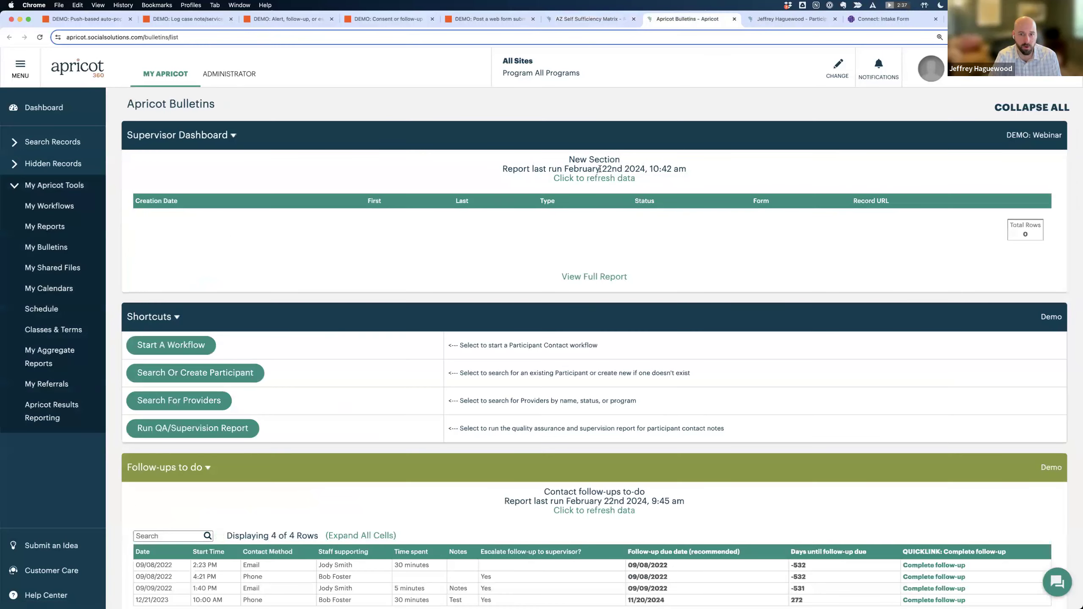
pyautogui.click(595, 178)
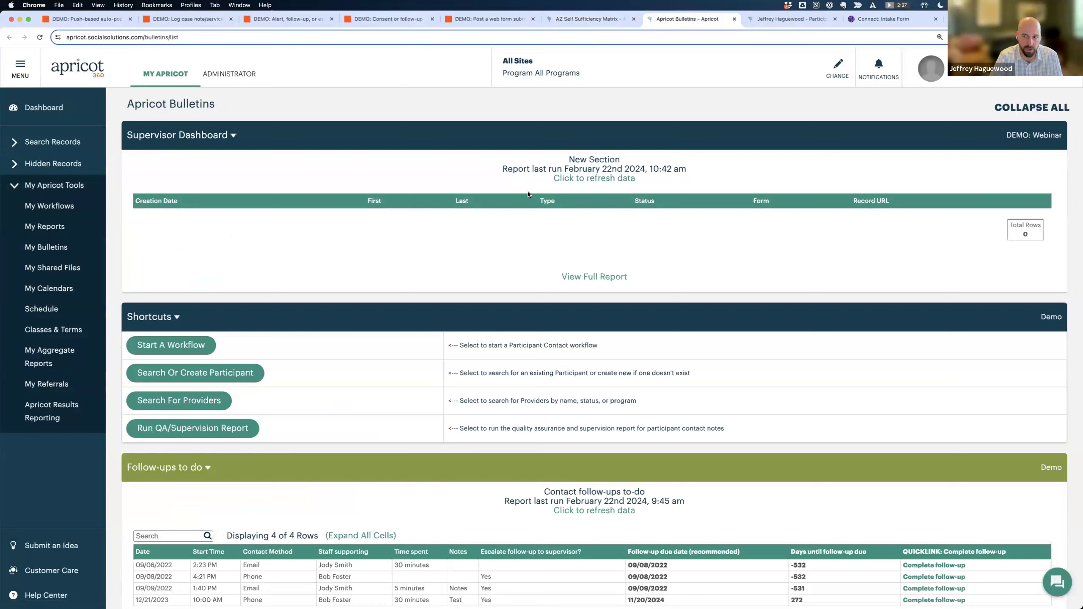
pyautogui.click(599, 14)
# Date the matrix 02/22/2024, Follow Up - 3 months, shelter Homeless, and save with Total Score 3.
pyautogui.click(189, 210)
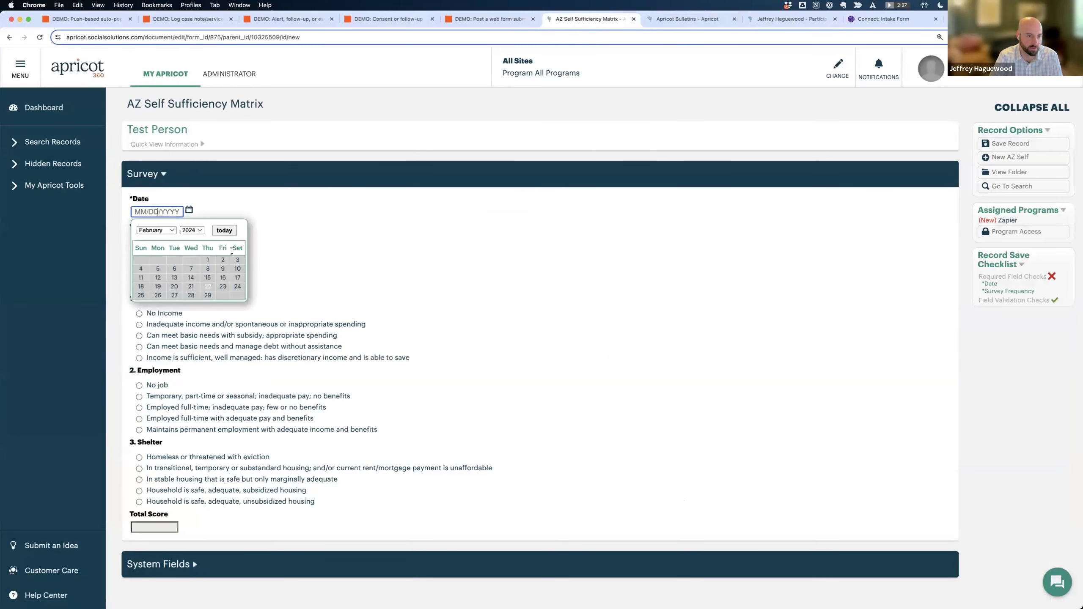
pyautogui.click(208, 284)
pyautogui.click(169, 252)
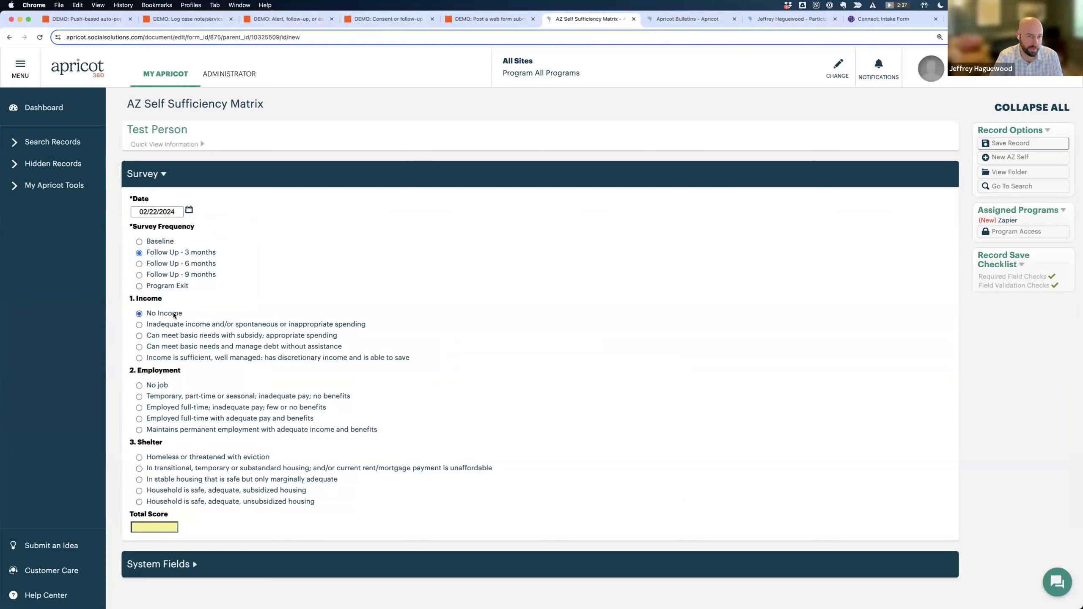
pyautogui.click(159, 457)
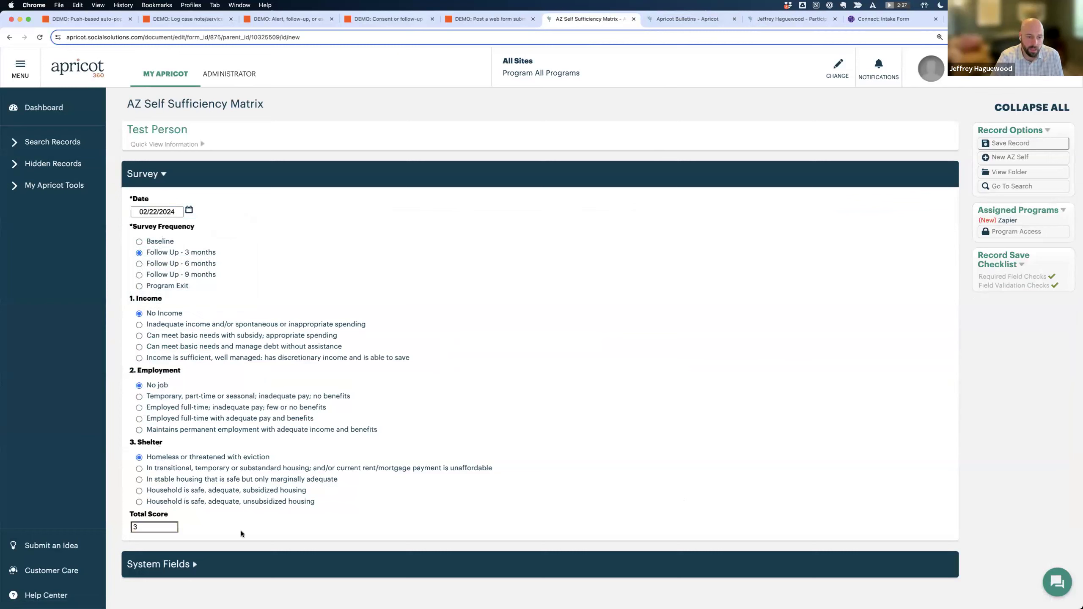
pyautogui.click(146, 530)
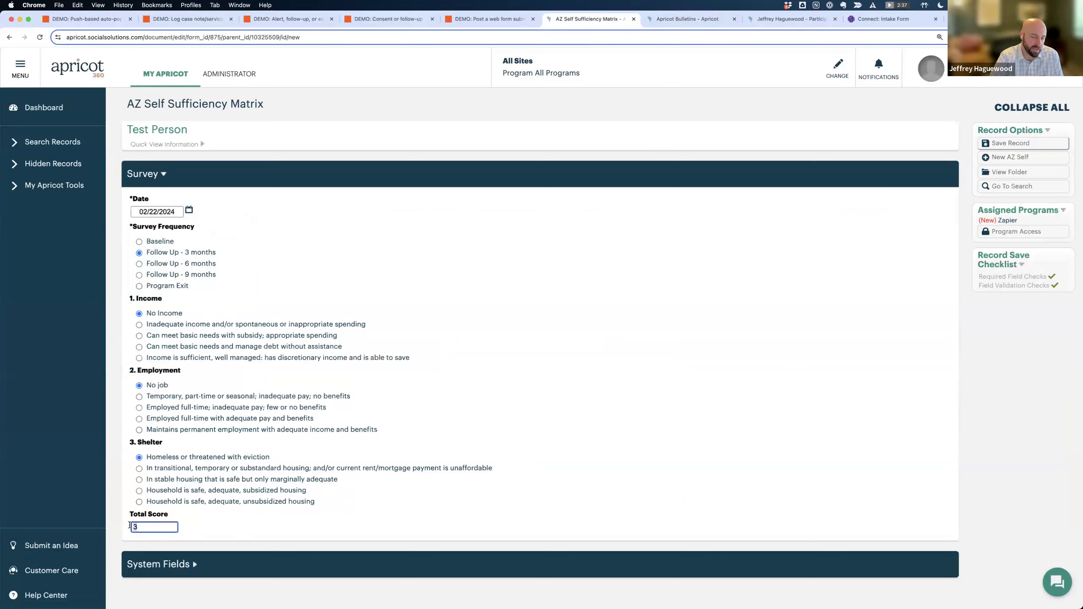
pyautogui.click(230, 518)
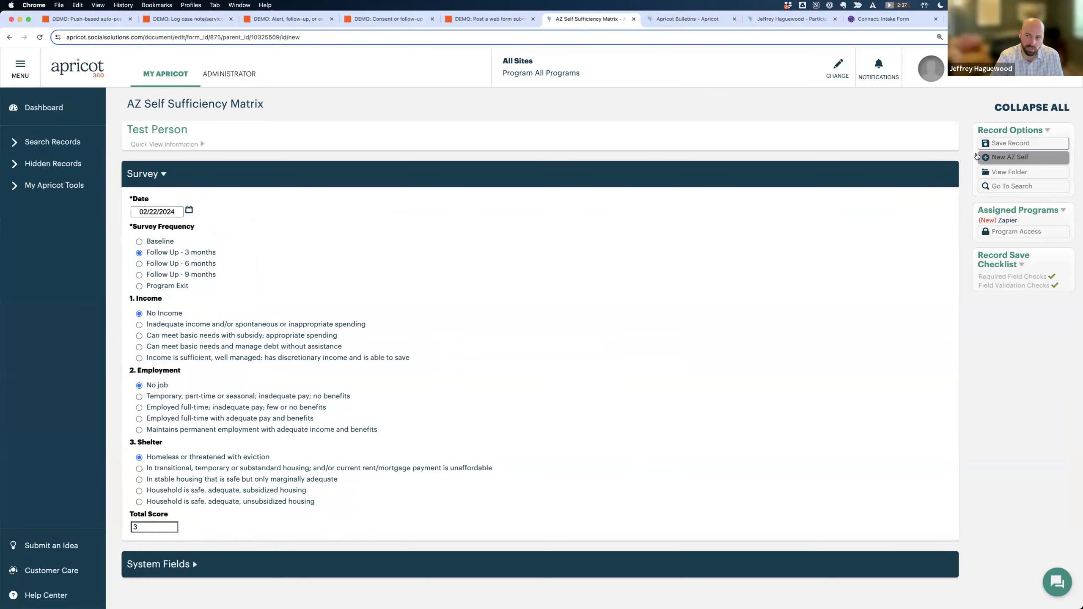
pyautogui.click(1013, 147)
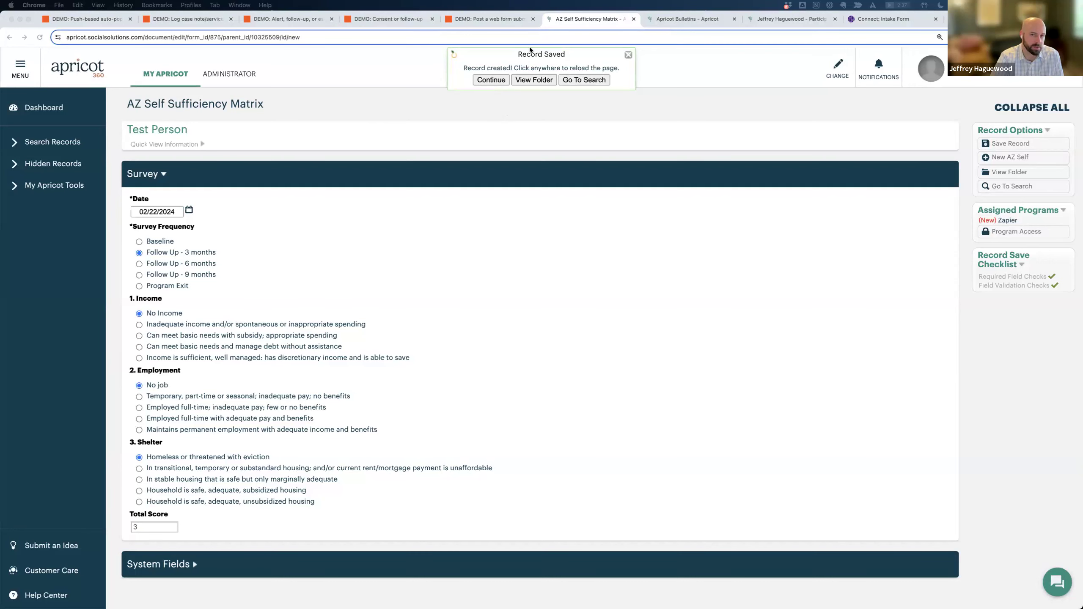
# Refresh the Supervisor Dashboard report on the Apricot Bulletins page, then return to the saved matrix.
pyautogui.click(695, 18)
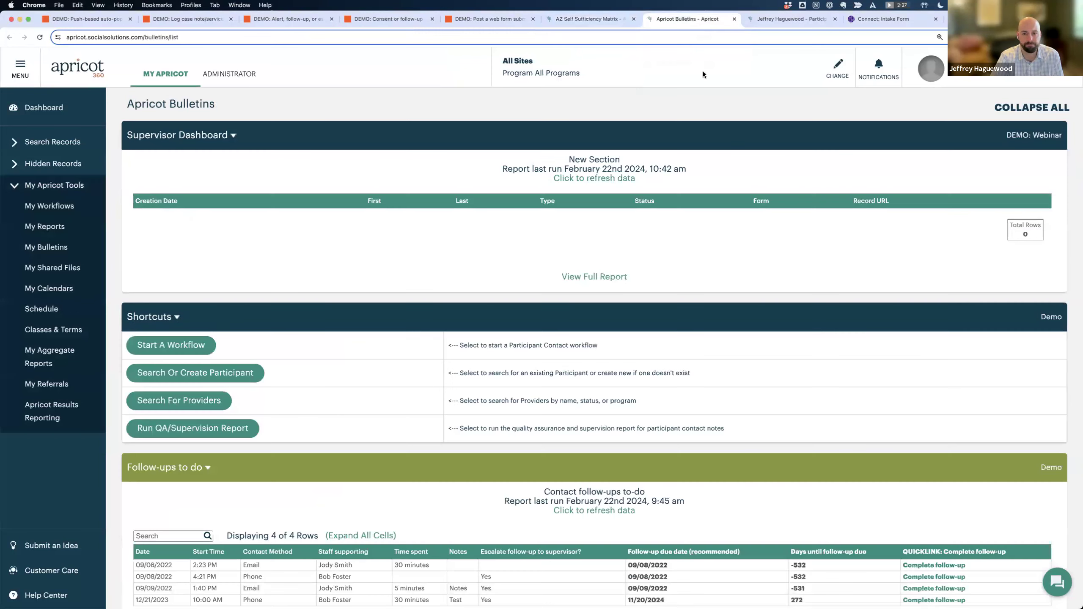
pyautogui.click(614, 180)
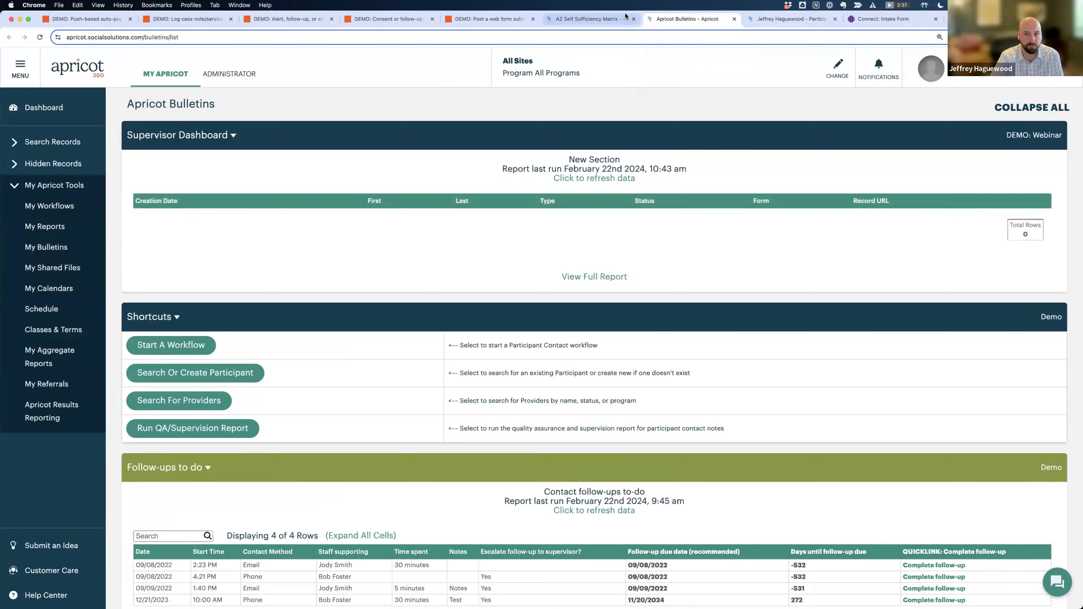
pyautogui.click(589, 17)
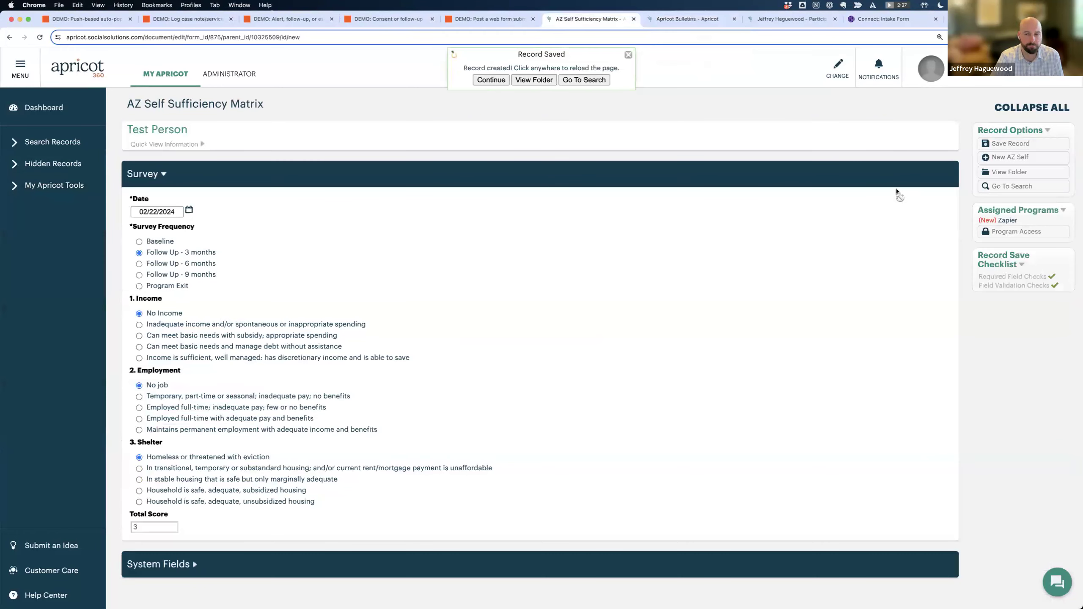
# Open Test Person's document folder, expand Supervisor Alert, and open the new Alert record.
pyautogui.click(544, 79)
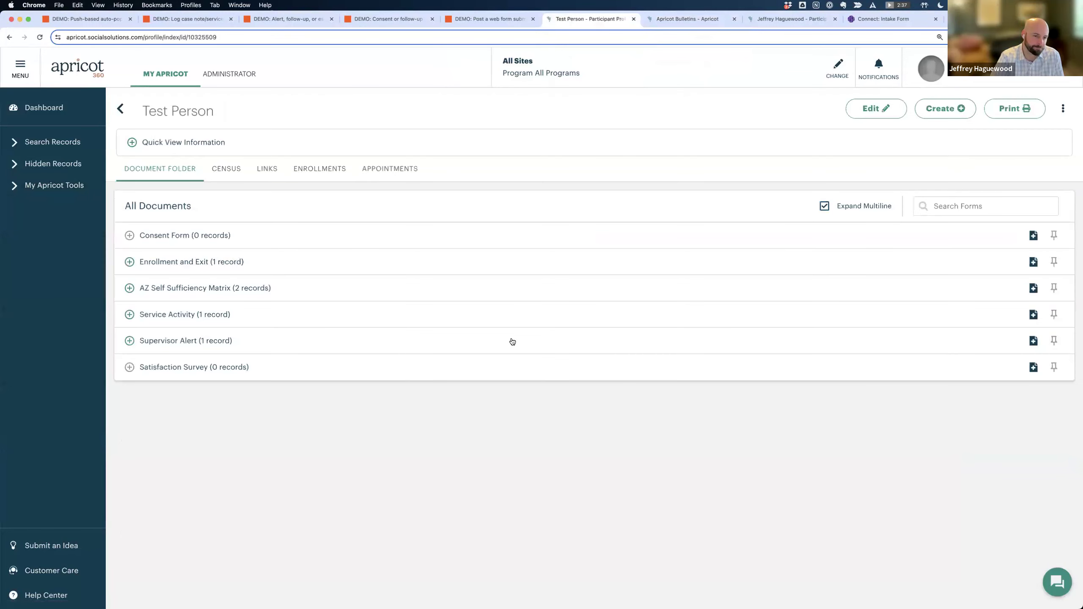
pyautogui.click(195, 340)
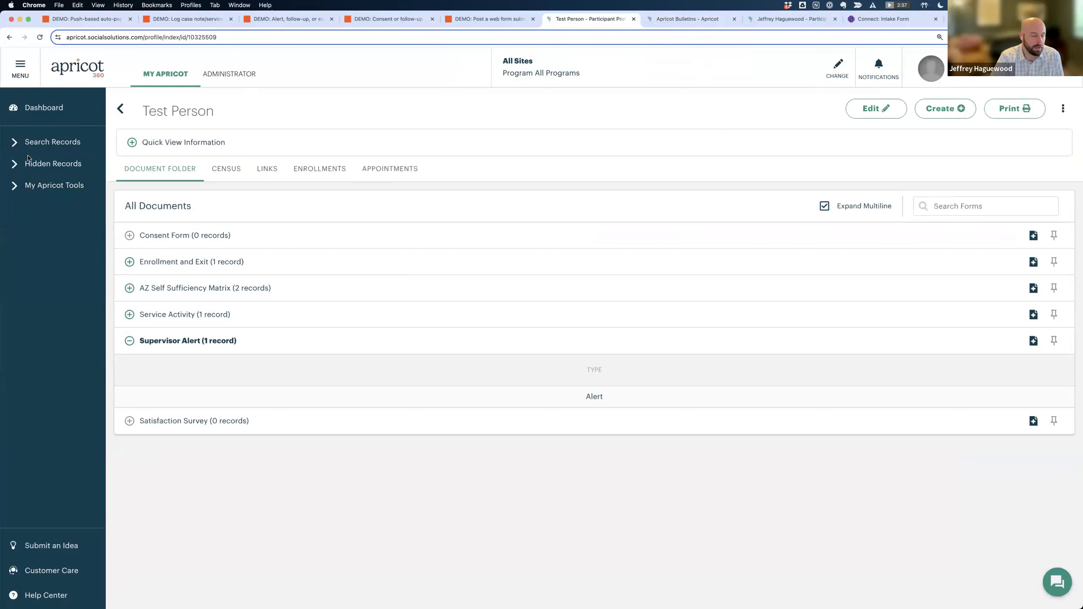
pyautogui.click(595, 398)
# In the Supervisor Alert, check its creation date and open the linked matrix showing Total Score 3.
pyautogui.click(592, 397)
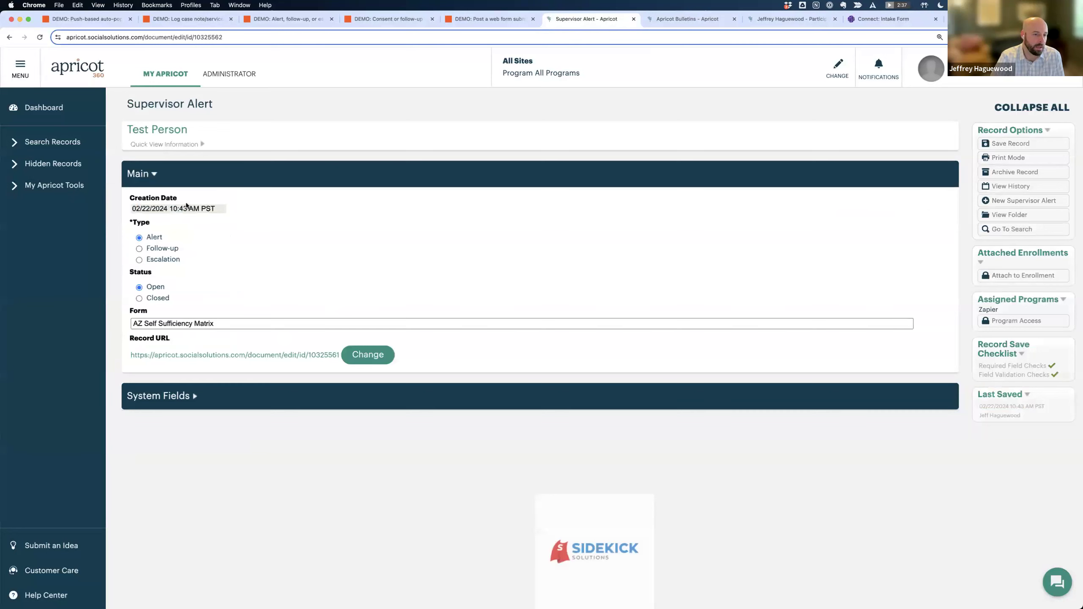
pyautogui.moveTo(130, 196); pyautogui.dragTo(235, 194)
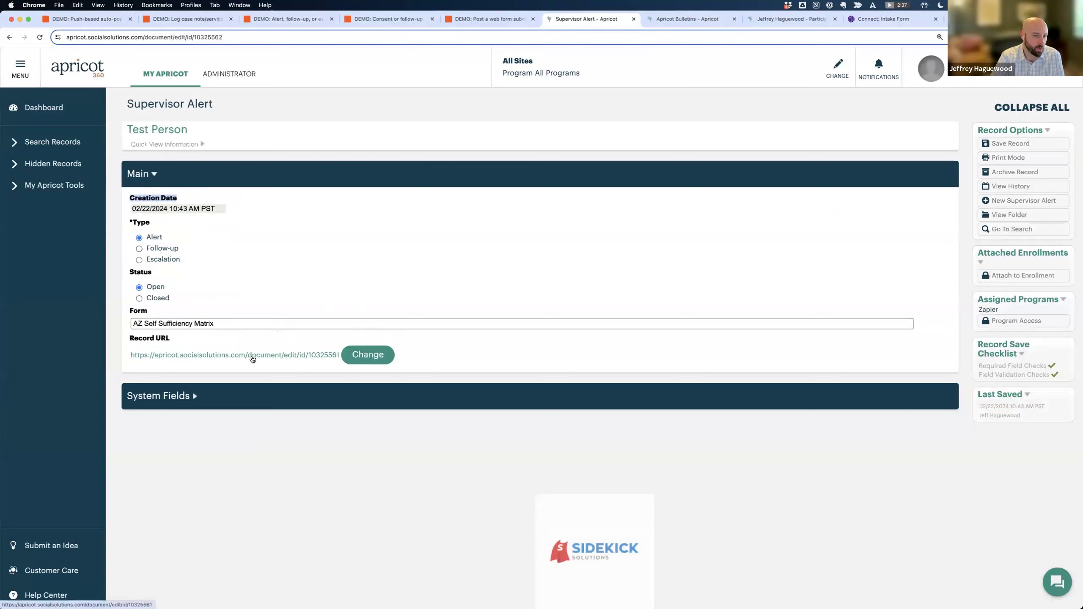
pyautogui.click(234, 355)
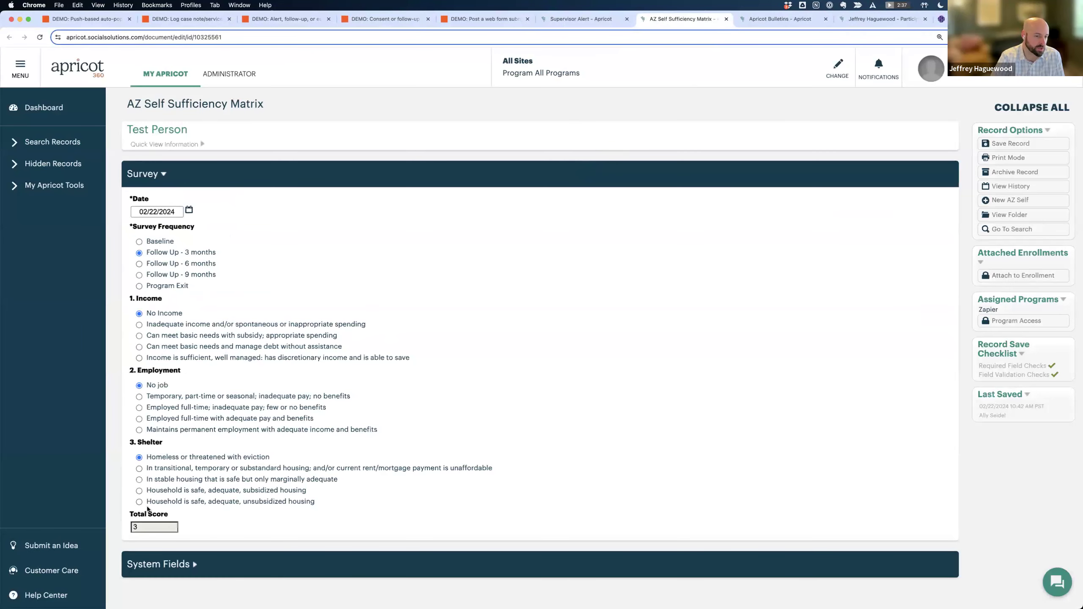
pyautogui.click(131, 527)
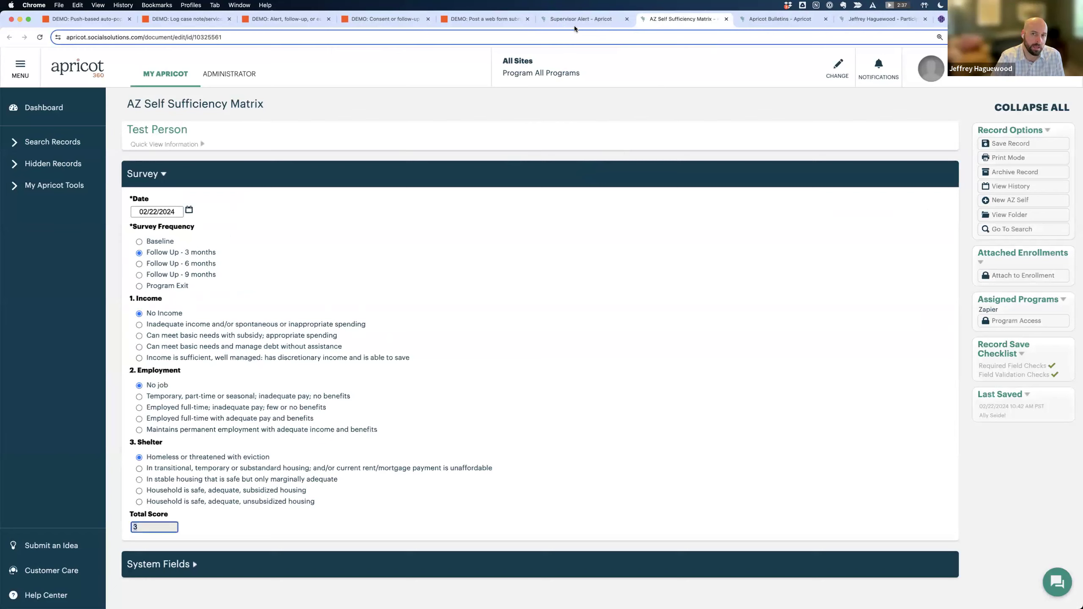
pyautogui.click(562, 16)
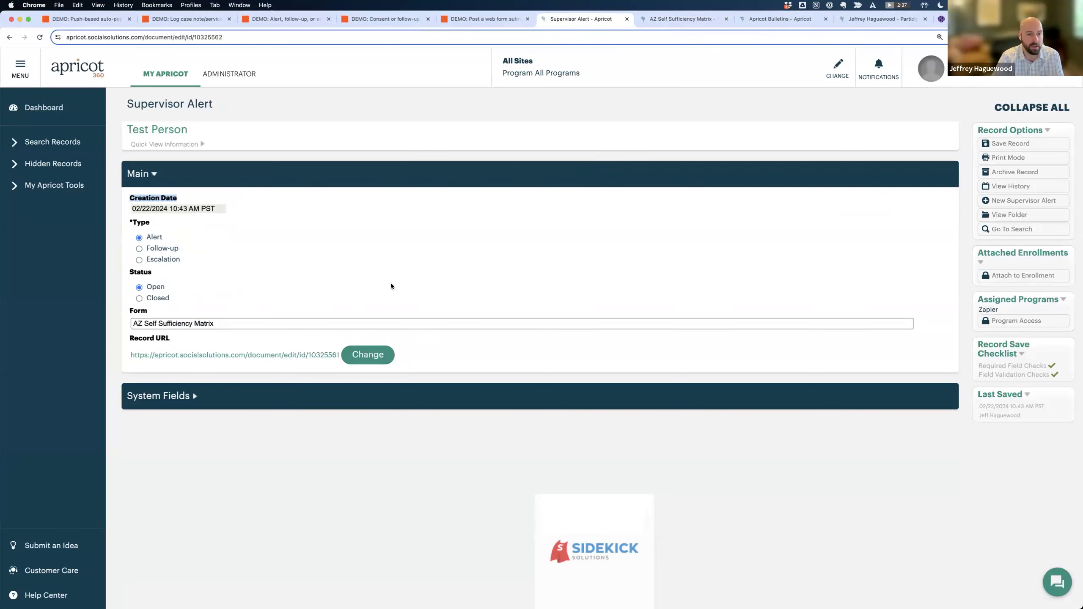
# Review the alert's creation date and Record URL link again, then return to Test Person's folder.
pyautogui.click(214, 208)
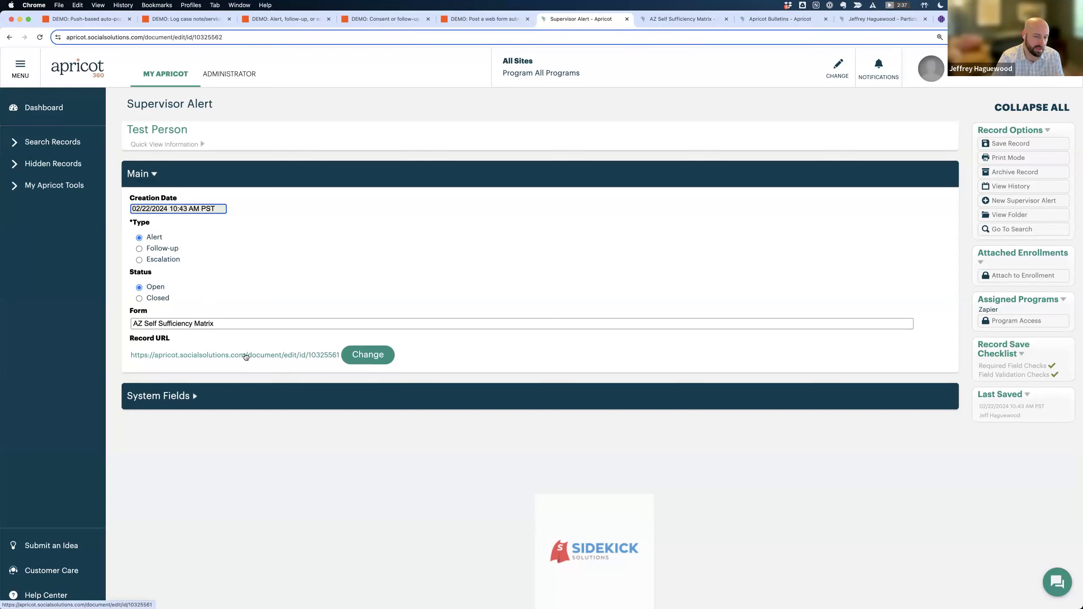
pyautogui.moveTo(176, 339); pyautogui.dragTo(134, 339)
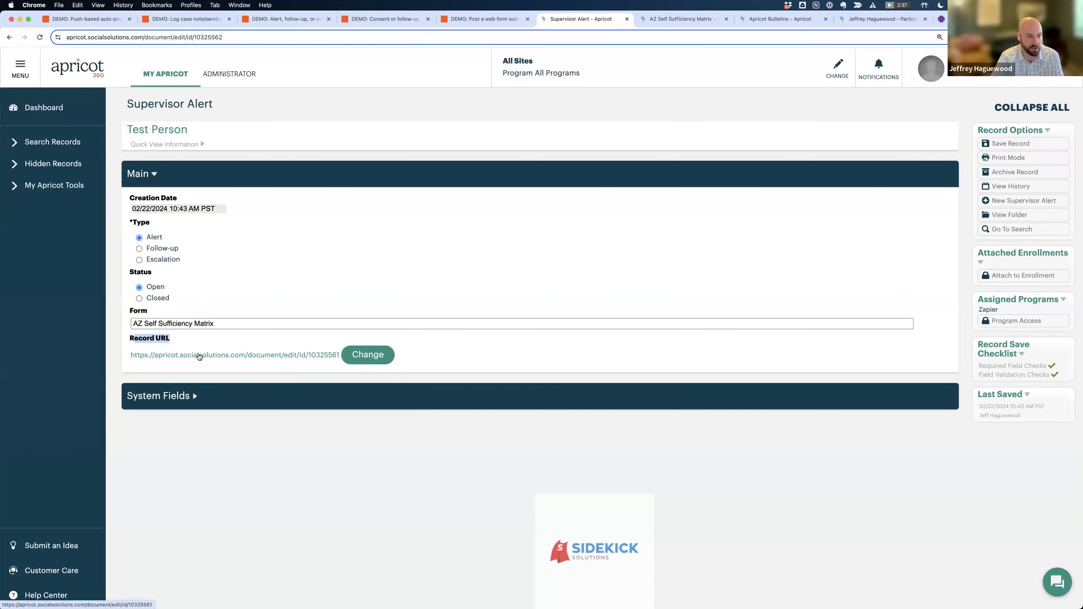
pyautogui.click(198, 356)
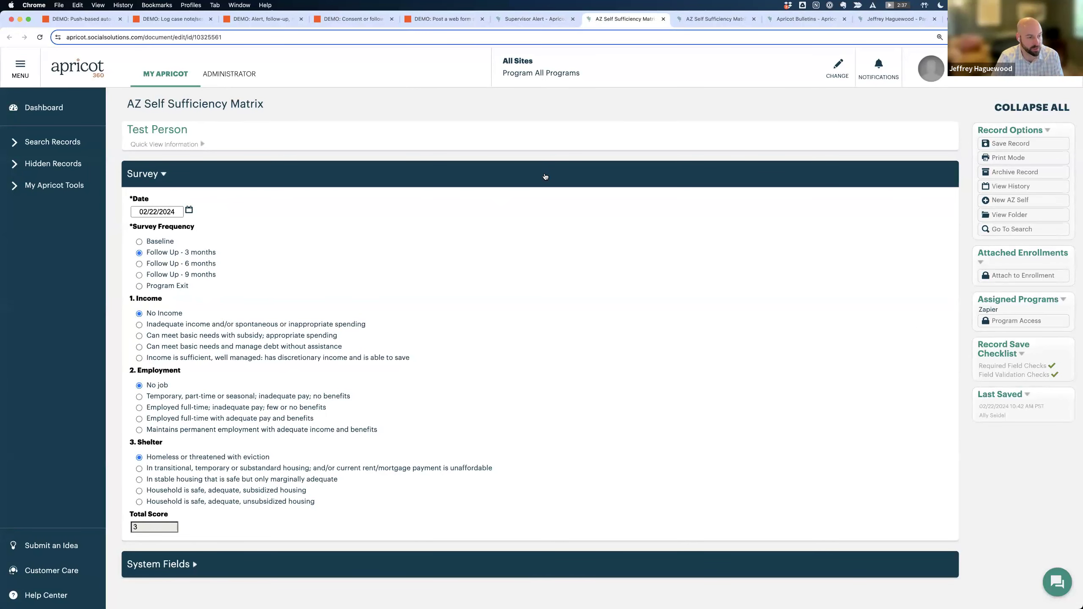
pyautogui.click(532, 14)
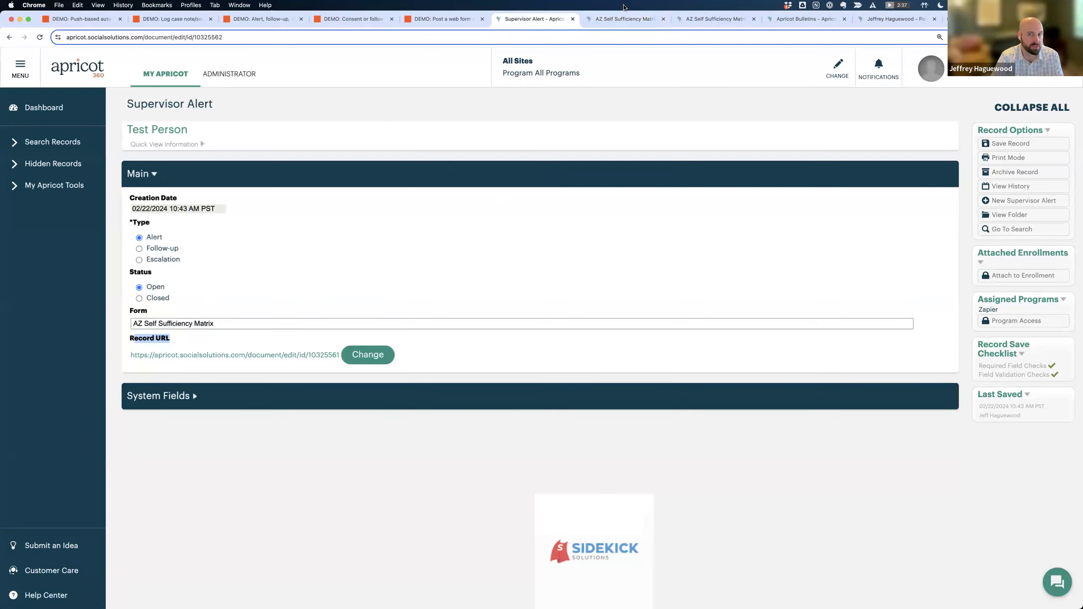
pyautogui.click(1010, 214)
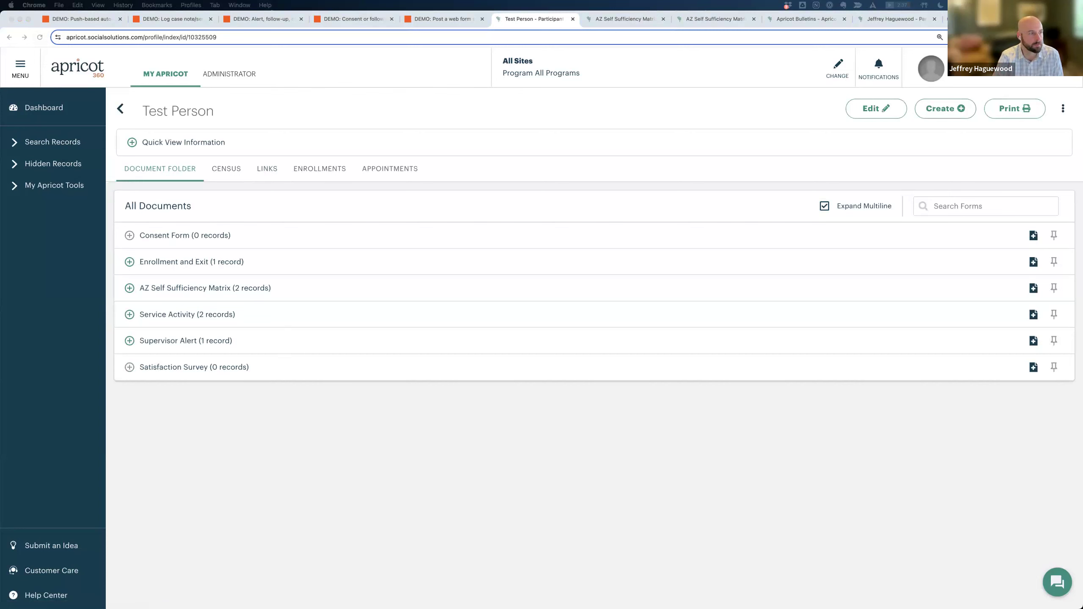
# Check Test Person's open Alert on the Supervisor Dashboard, then close the three extra demo tabs.
pyautogui.click(806, 19)
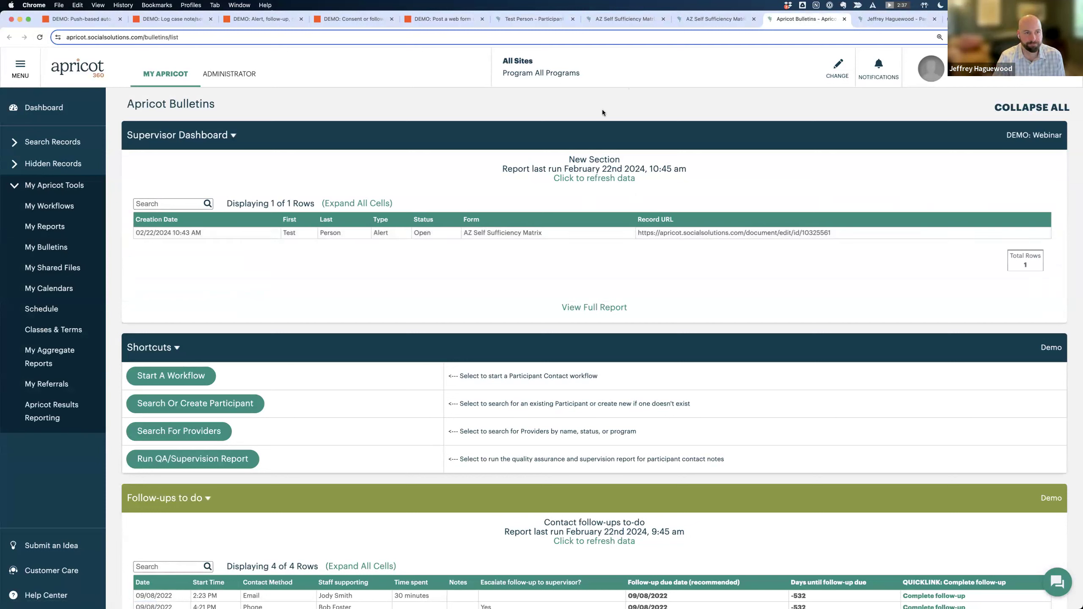
pyautogui.click(660, 18)
pyautogui.click(661, 18)
pyautogui.click(661, 18)
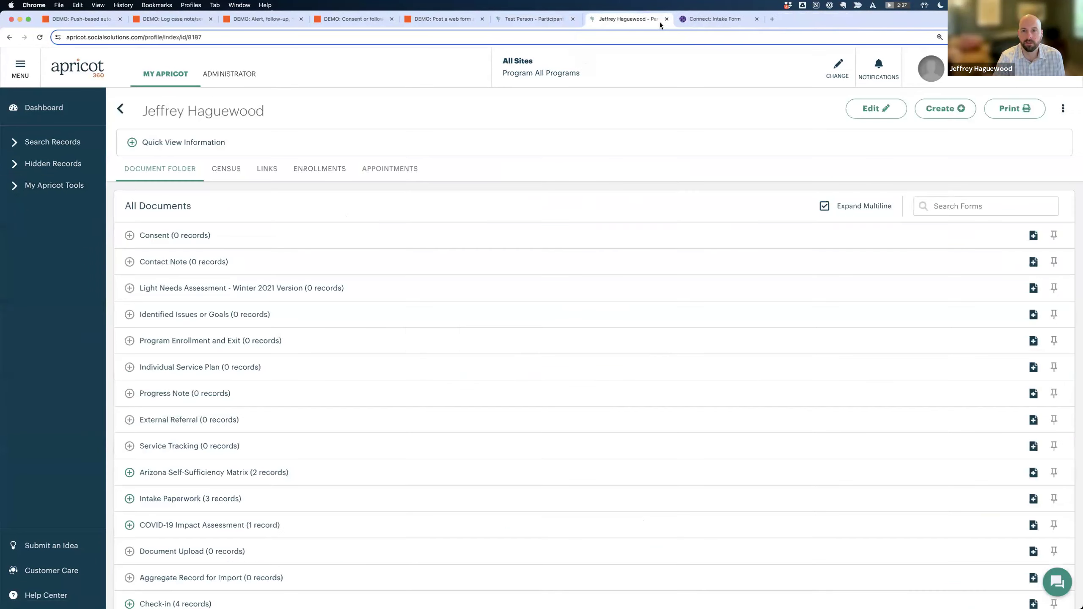
# Return to the presentation and advance to slide 31, "2. Alert, follow-up, or escalation".
pyautogui.hotkey('ctrl', 'Left')
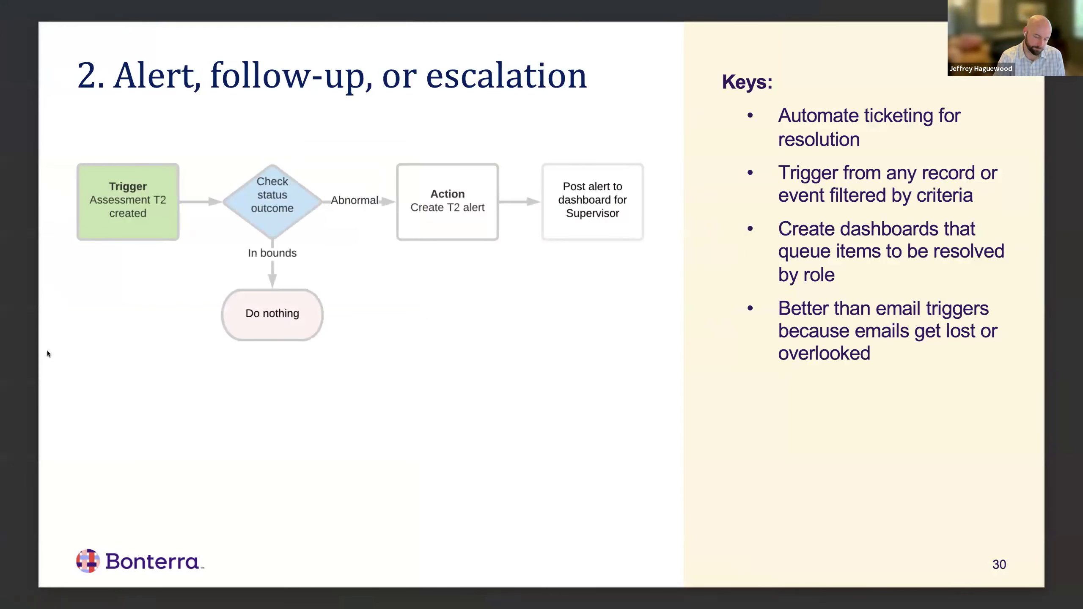
pyautogui.press('Right')
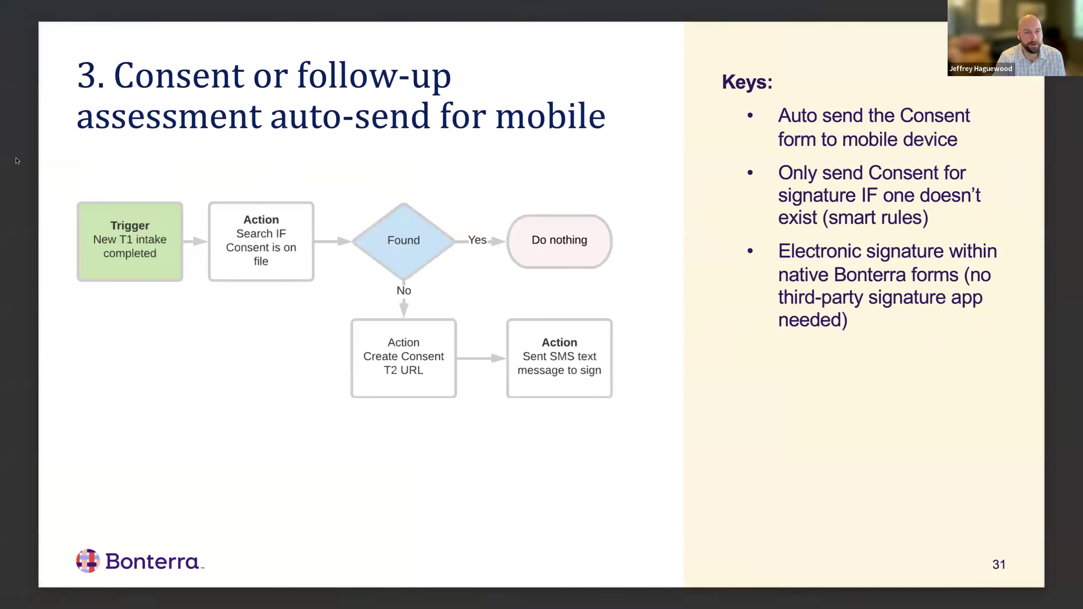
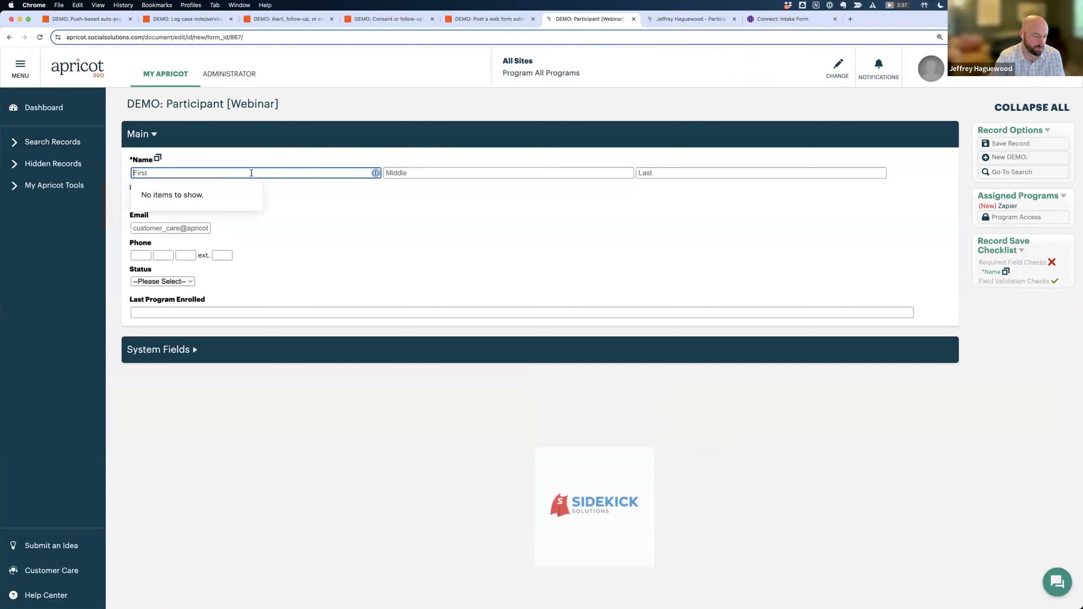
# Enter the participant's last name and dismiss the Duplicate Record Warning.
pyautogui.click(761, 173)
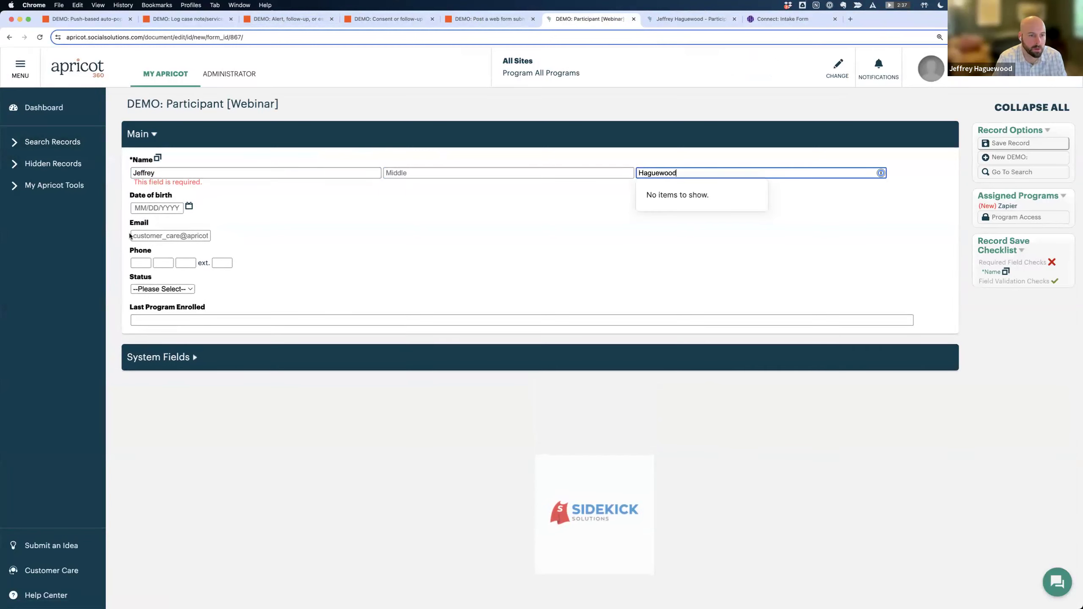
pyautogui.click(148, 237)
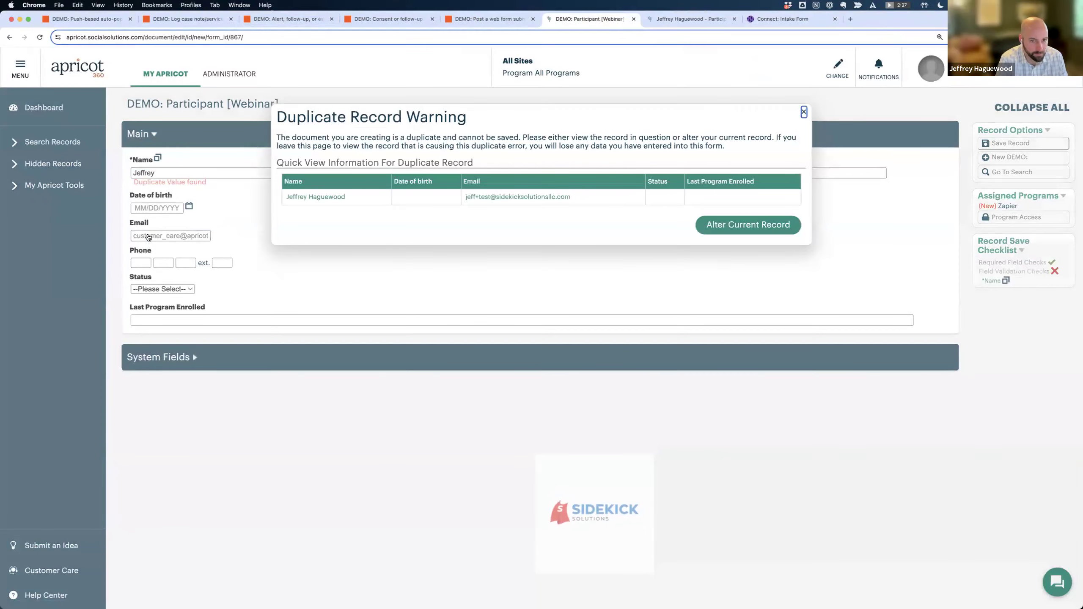
pyautogui.click(804, 112)
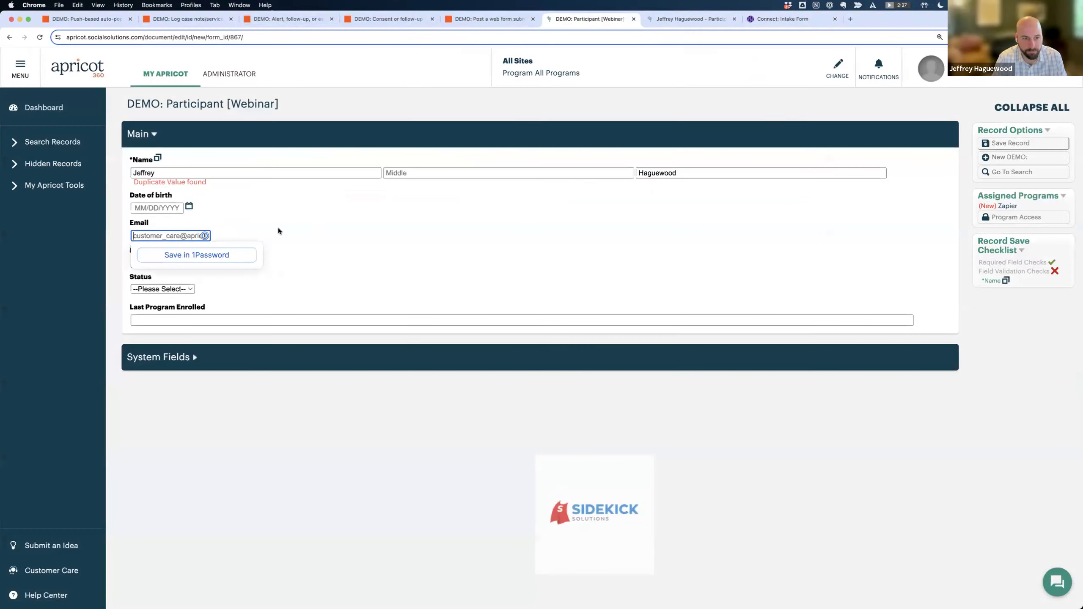
# Add the participant's middle initial and e-mail address, then save the new record.
pyautogui.click(692, 175)
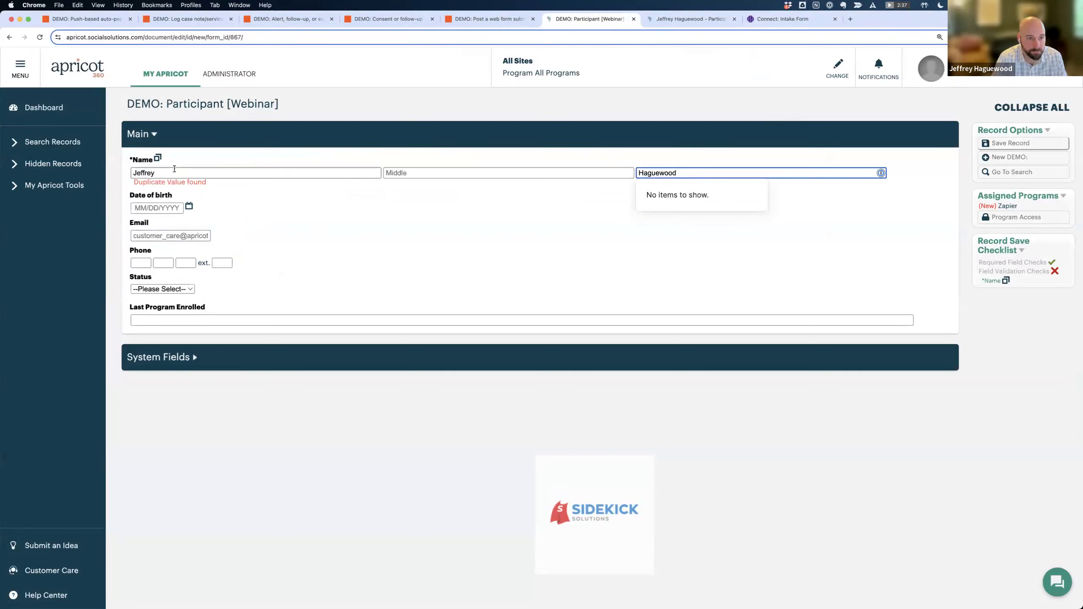
pyautogui.click(426, 174)
pyautogui.write('J')
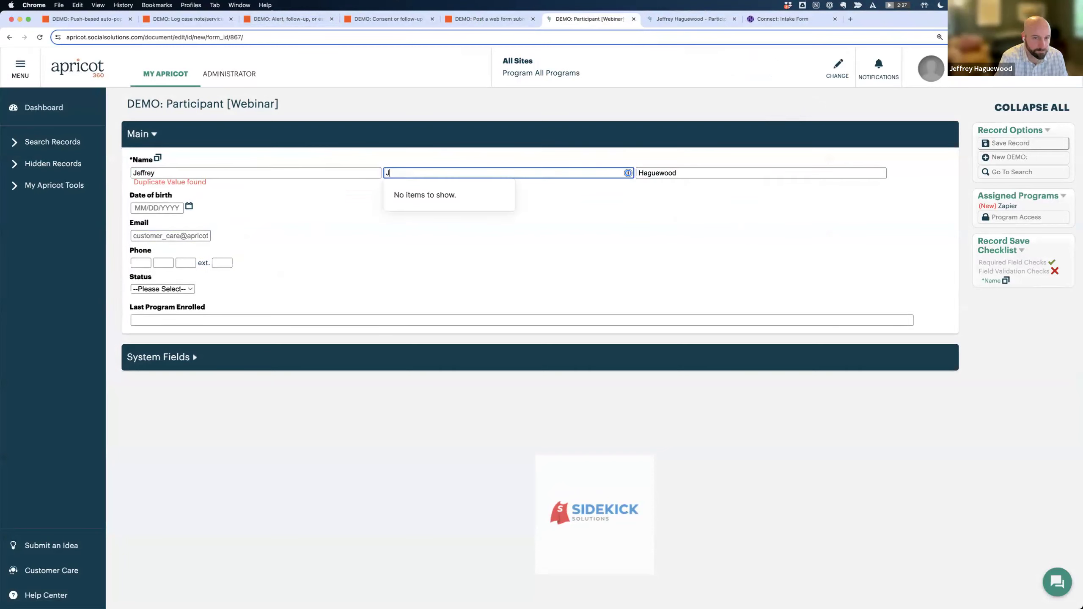
pyautogui.click(170, 235)
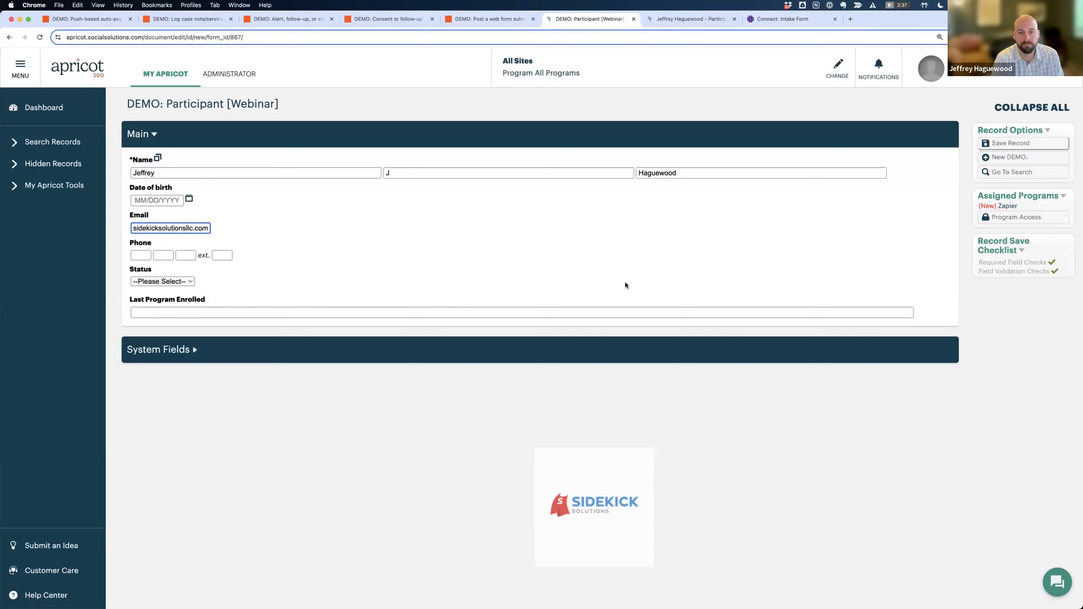
pyautogui.click(1002, 148)
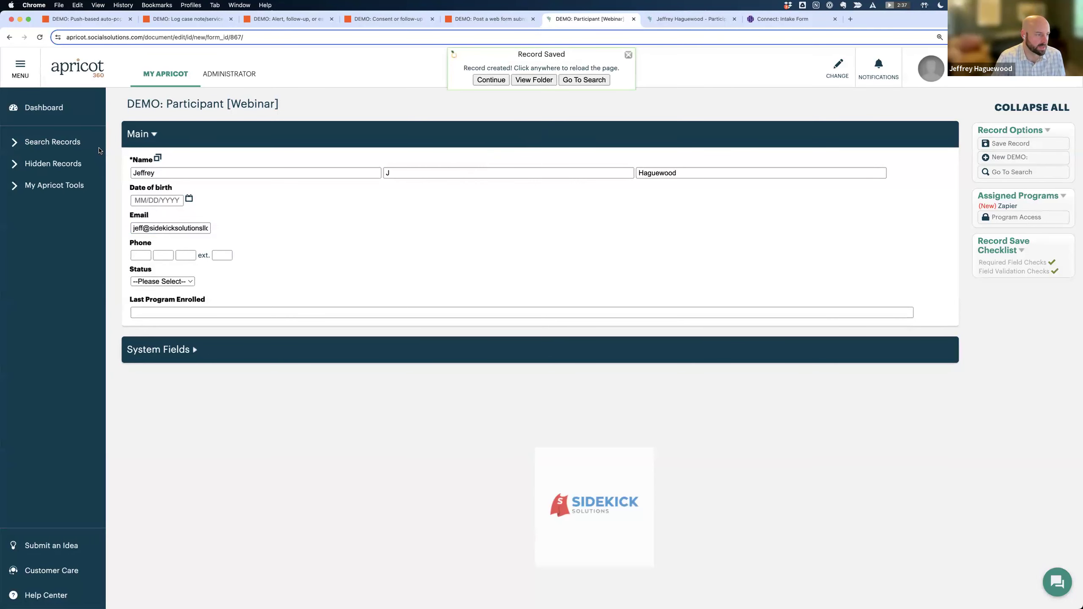
# Switch to the new participant's profile tab showing the Document Folder with record counts.
pyautogui.press('super+Tab')
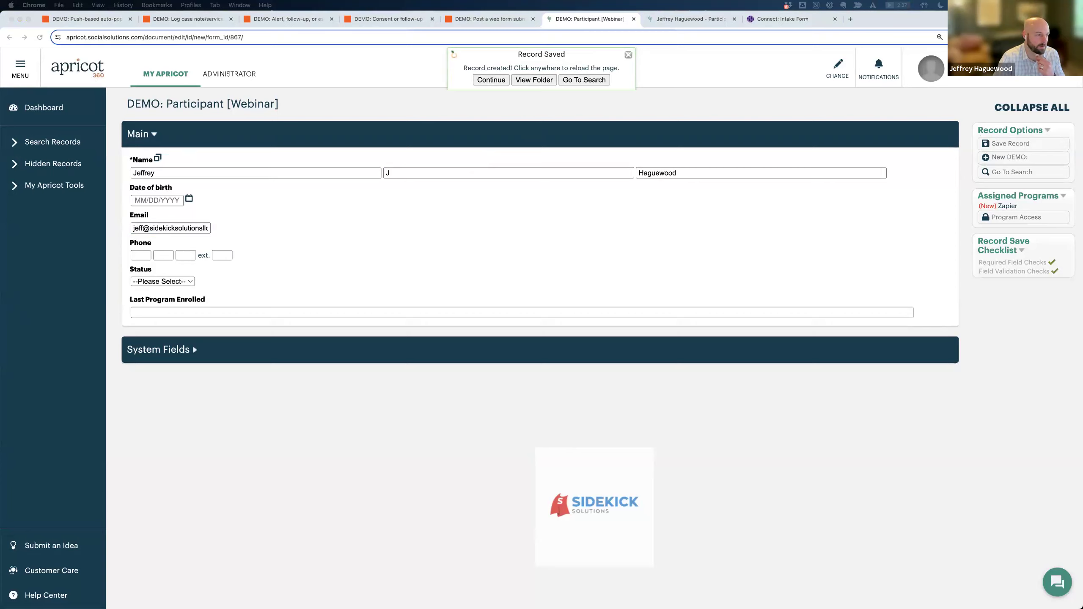
pyautogui.hotkey('ctrl', 'Tab')
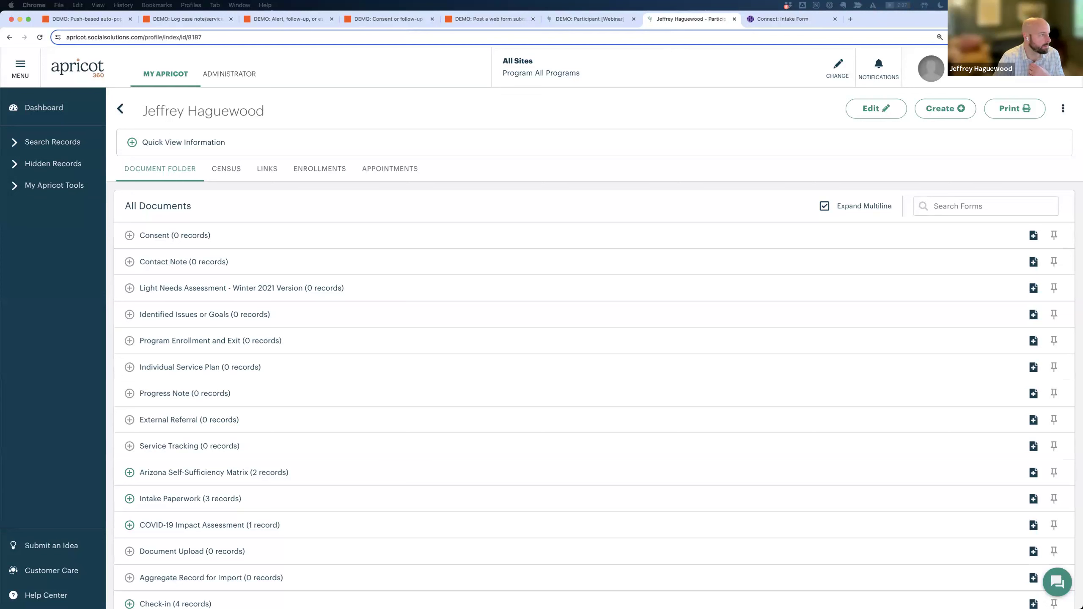
# Open the 'Click here to complete our consent form' link from the Action Required email as a survey page.
pyautogui.moveTo(8, 94); pyautogui.dragTo(365, 105)
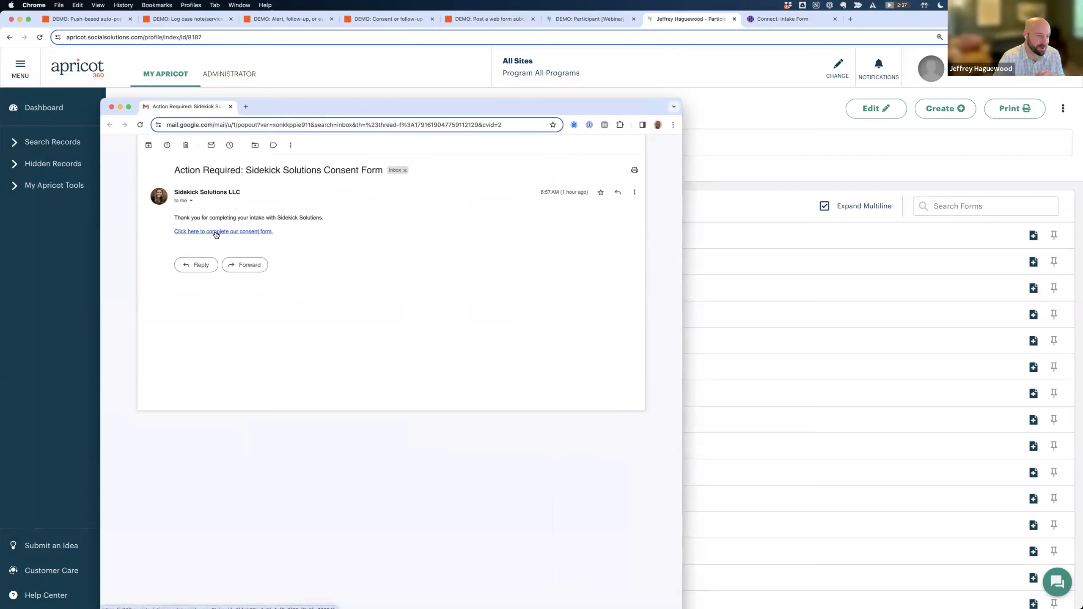
pyautogui.click(228, 233)
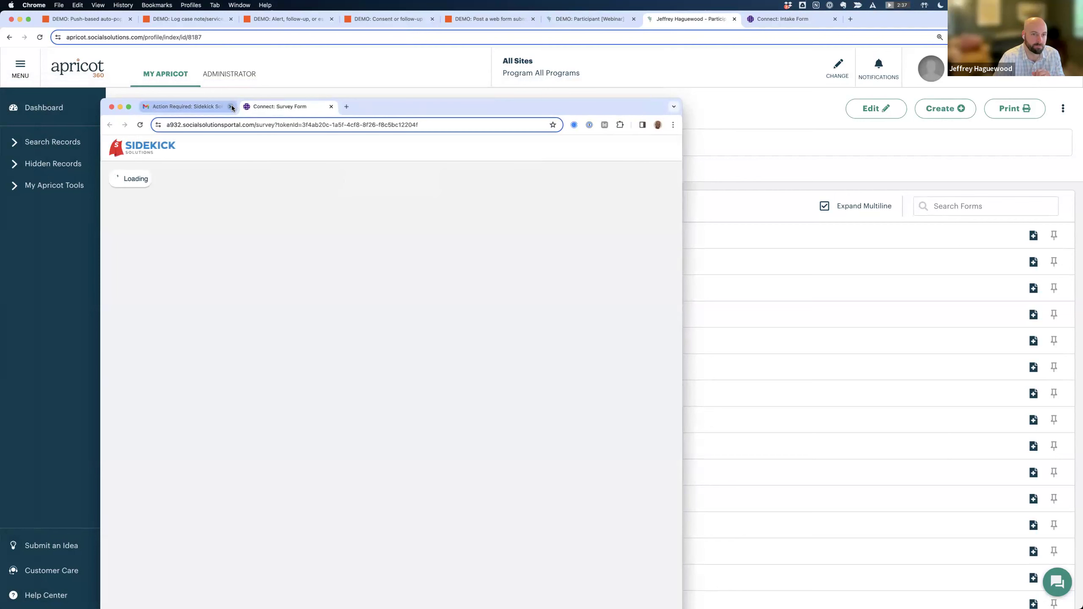
pyautogui.moveTo(393, 104); pyautogui.dragTo(387, 58)
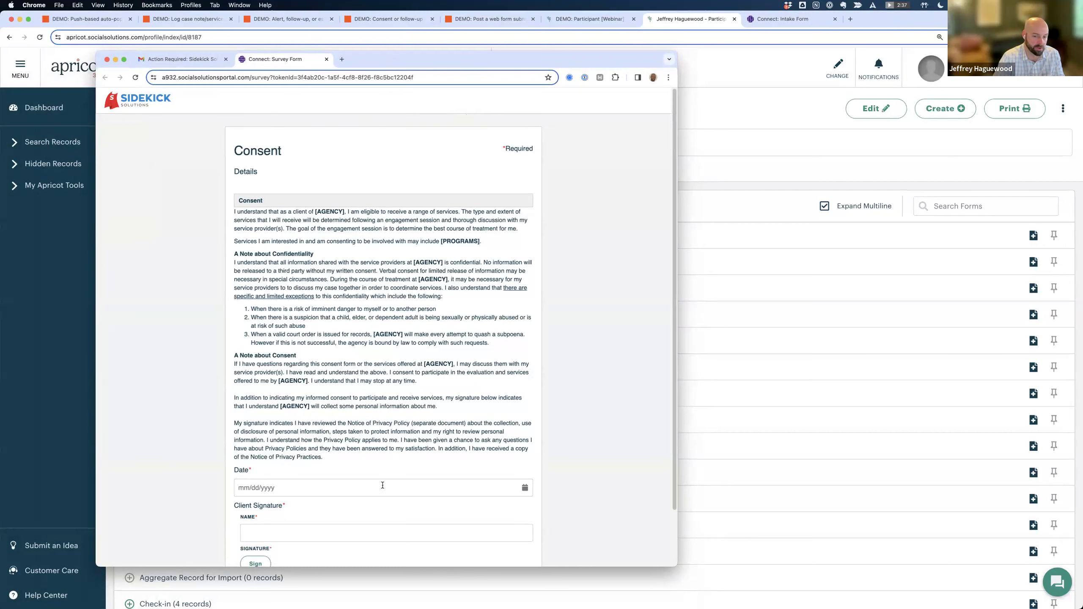
# Date the consent form 2/22/2024 and enter the name Test.
pyautogui.click(524, 488)
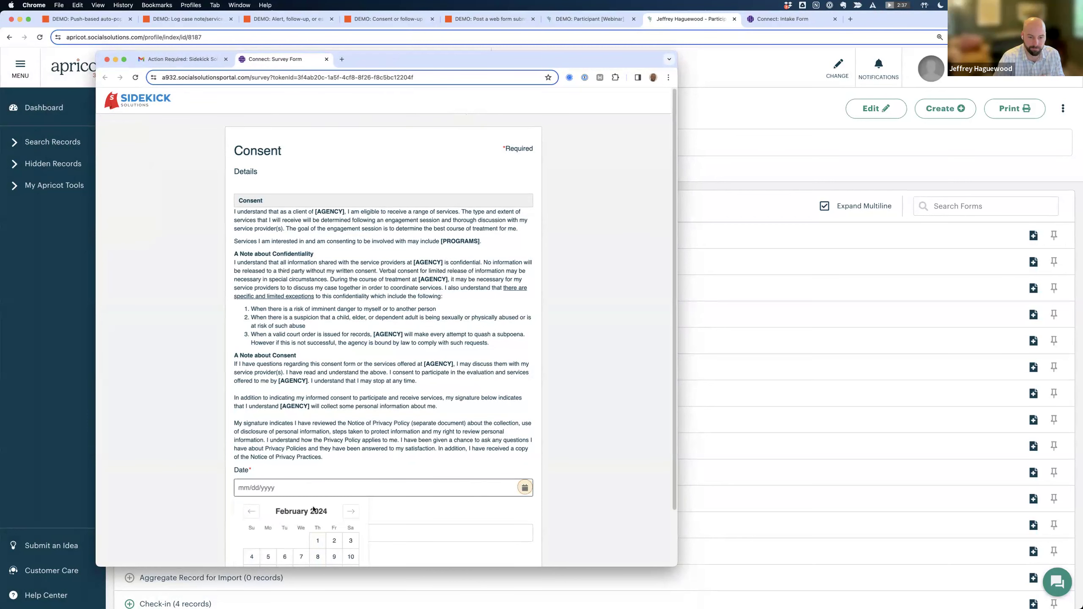
pyautogui.scroll(-3, 314, 510)
pyautogui.click(317, 524)
pyautogui.click(256, 474)
pyautogui.write('Test')
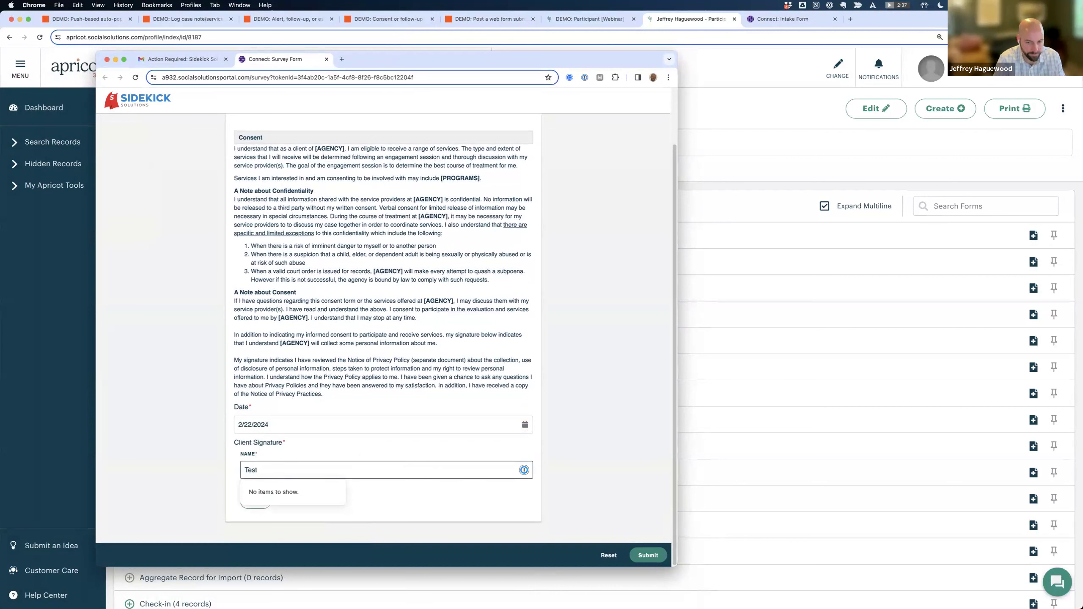
# Draw and save a signature, submit the consent form, and return to the consent email.
pyautogui.click(261, 508)
pyautogui.scroll(-4, 286, 459)
pyautogui.moveTo(280, 435)
pyautogui.mouseDown()
pyautogui.moveTo(384, 369)
pyautogui.moveTo(426, 397)
pyautogui.moveTo(490, 386)
pyautogui.mouseUp()
pyautogui.click(297, 502)
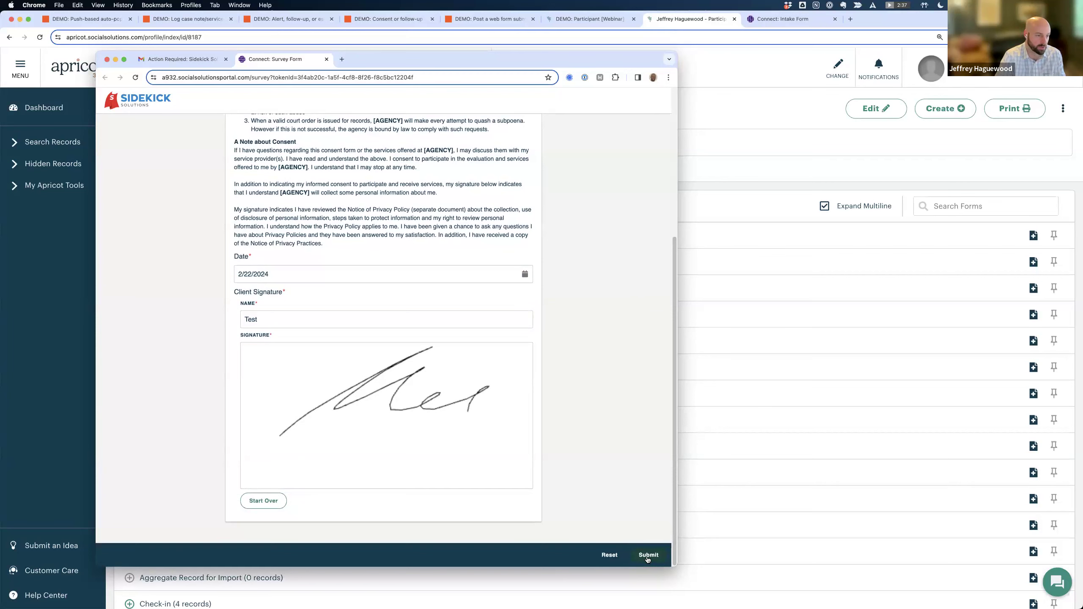
pyautogui.click(653, 557)
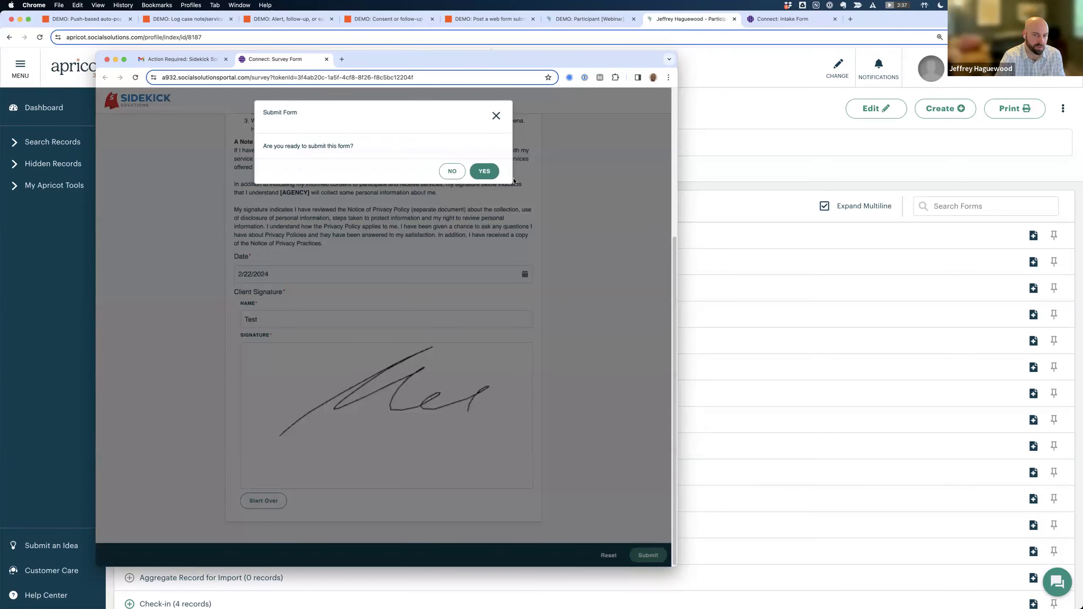
pyautogui.click(491, 171)
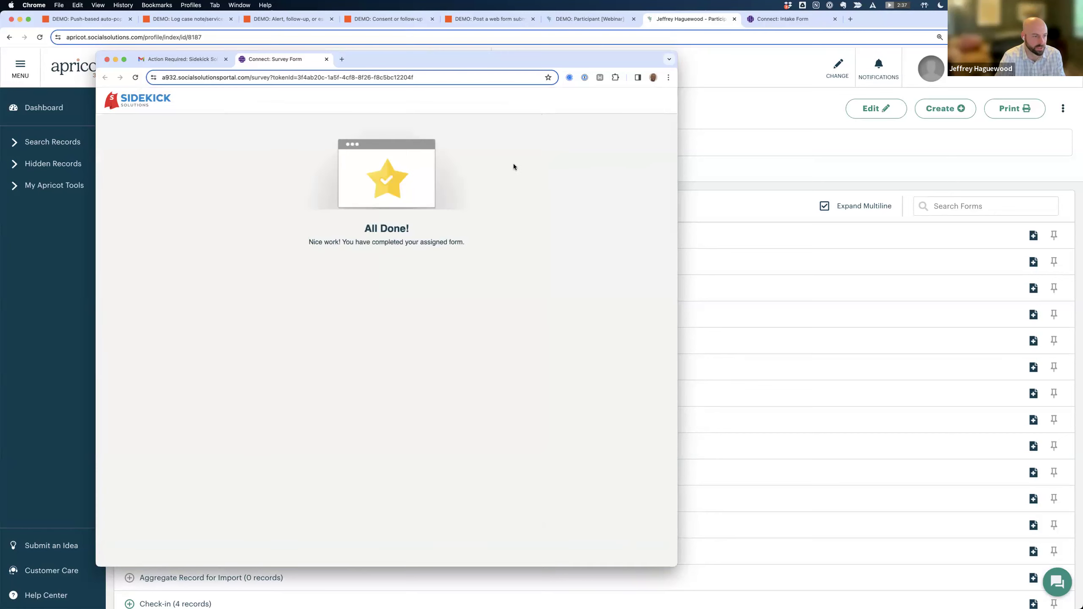
pyautogui.click(176, 59)
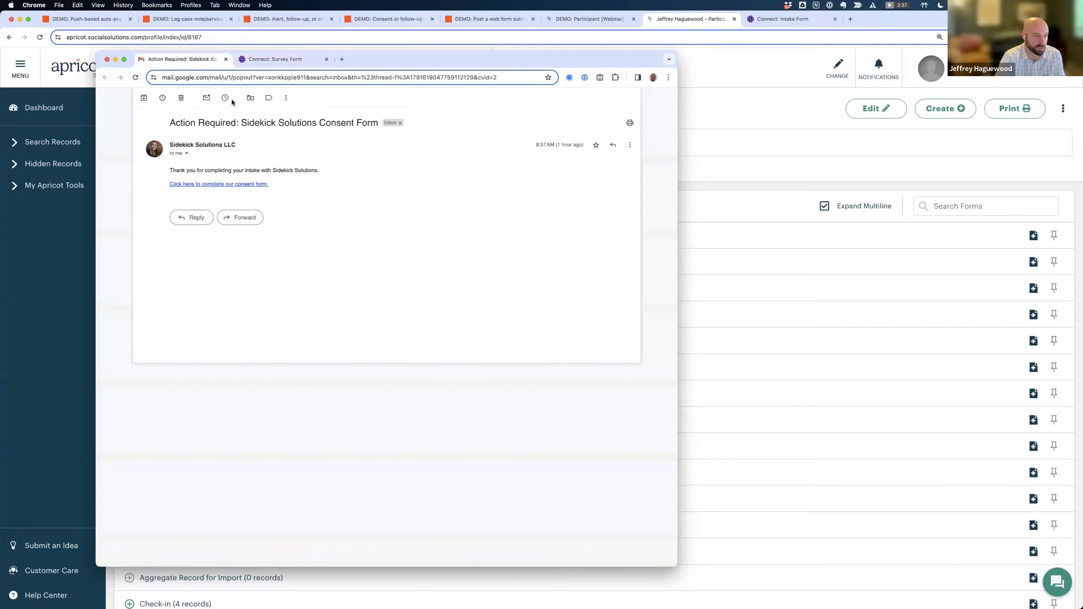
# Reopen the consent link to see 'All Done!', then move the email window off Apricot.
pyautogui.click(224, 184)
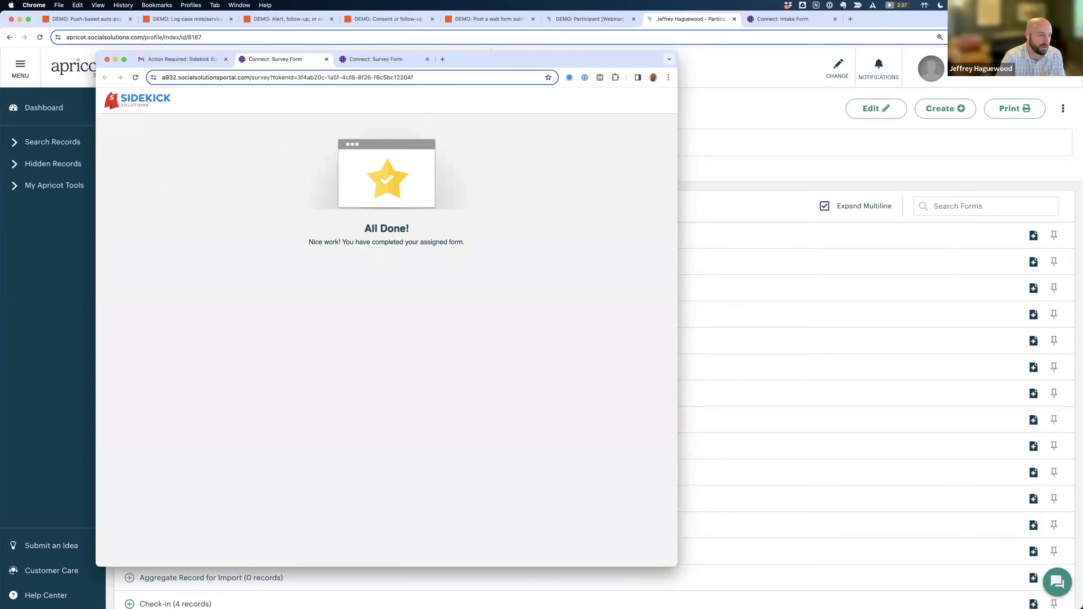
pyautogui.moveTo(484, 55); pyautogui.dragTo(0, 58)
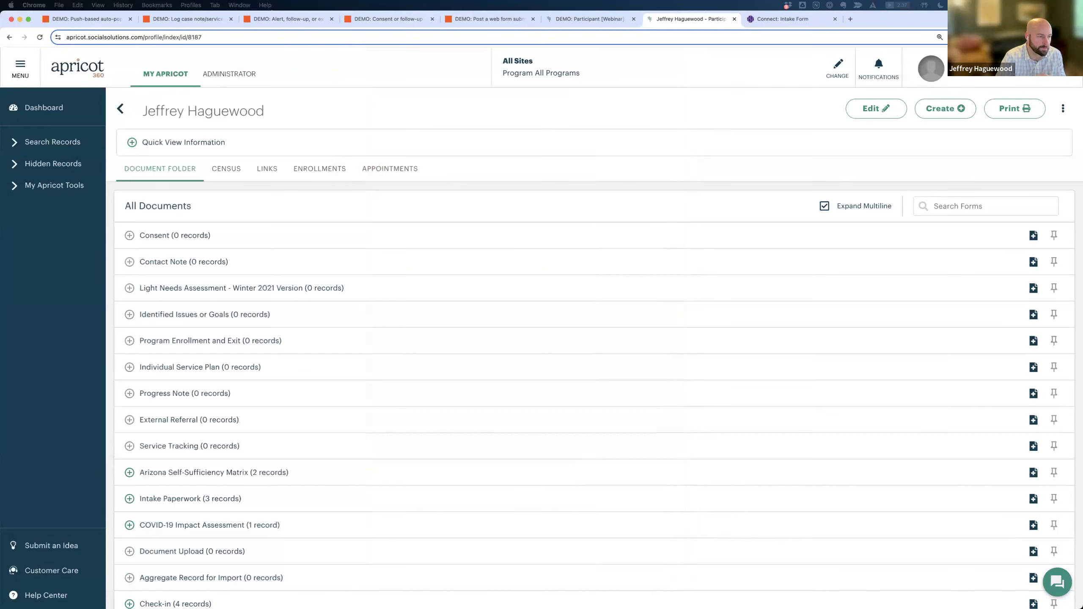
# Expand Consent and open the new 02/22/2024 consent record in the participant's folder.
pyautogui.click(145, 235)
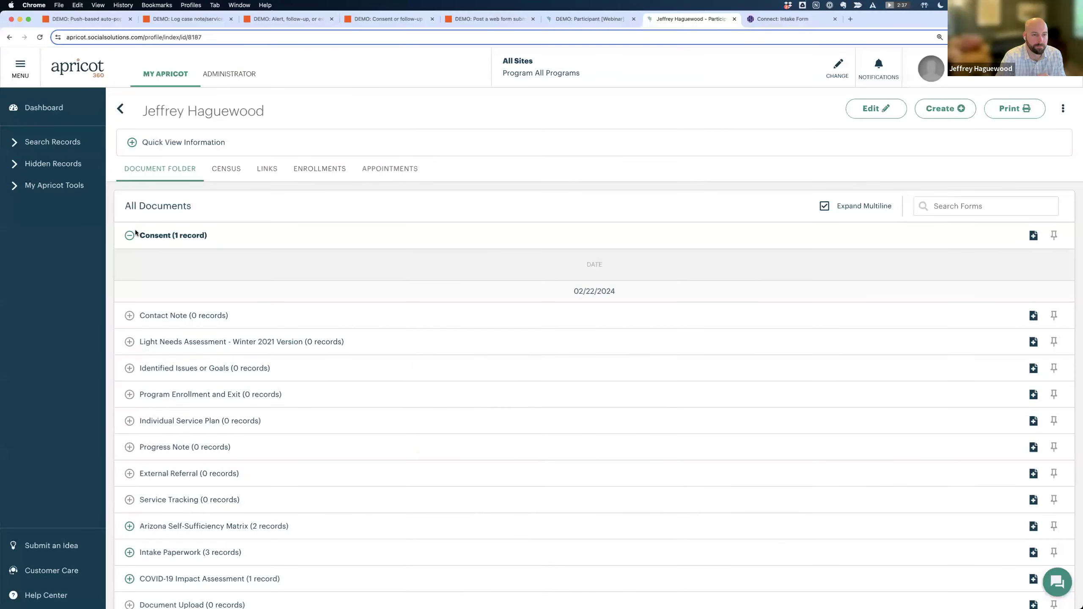
pyautogui.click(614, 293)
pyautogui.scroll(-3, 519, 320)
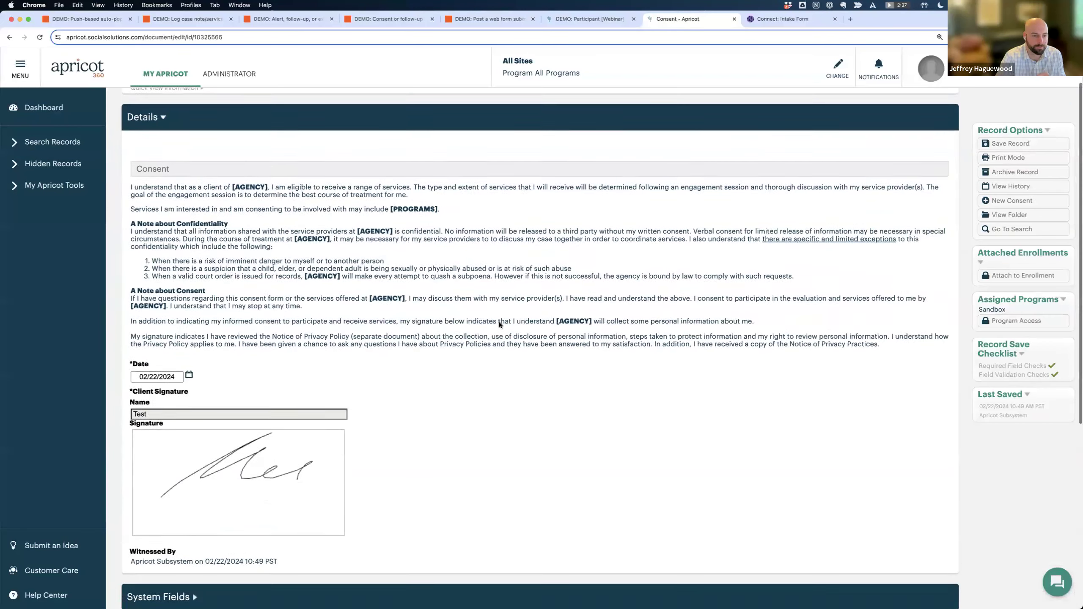
pyautogui.scroll(3, 504, 363)
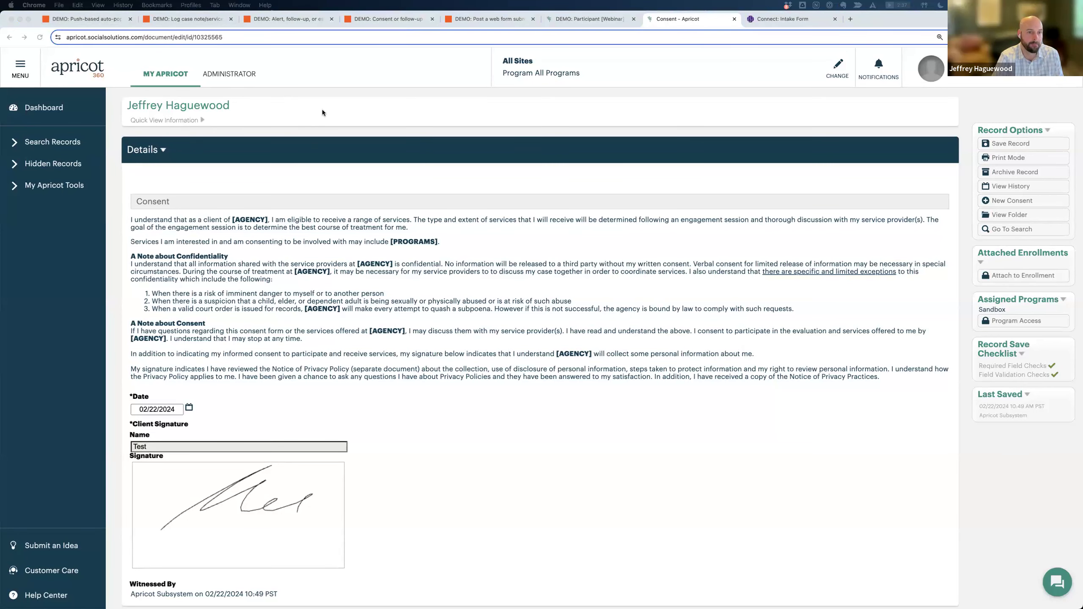
# Show the next presentation slide, then open the DEMO: Survey [Webinar] record search in Apricot.
pyautogui.hotkey('ctrl', 'Left')
pyautogui.press('Right')
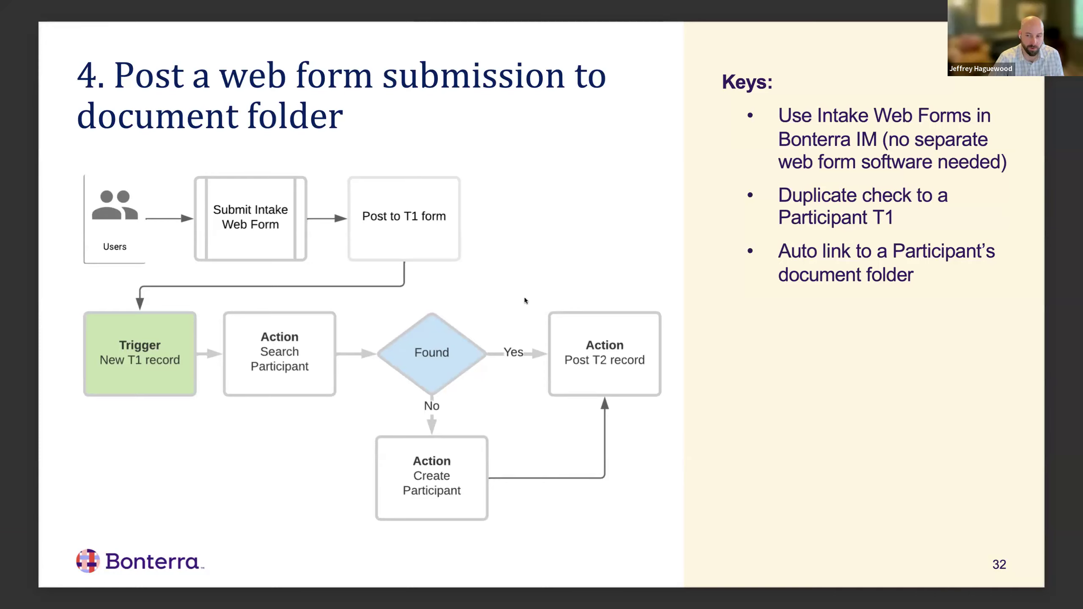
pyautogui.hotkey('ctrl', 'Right')
pyautogui.click(59, 144)
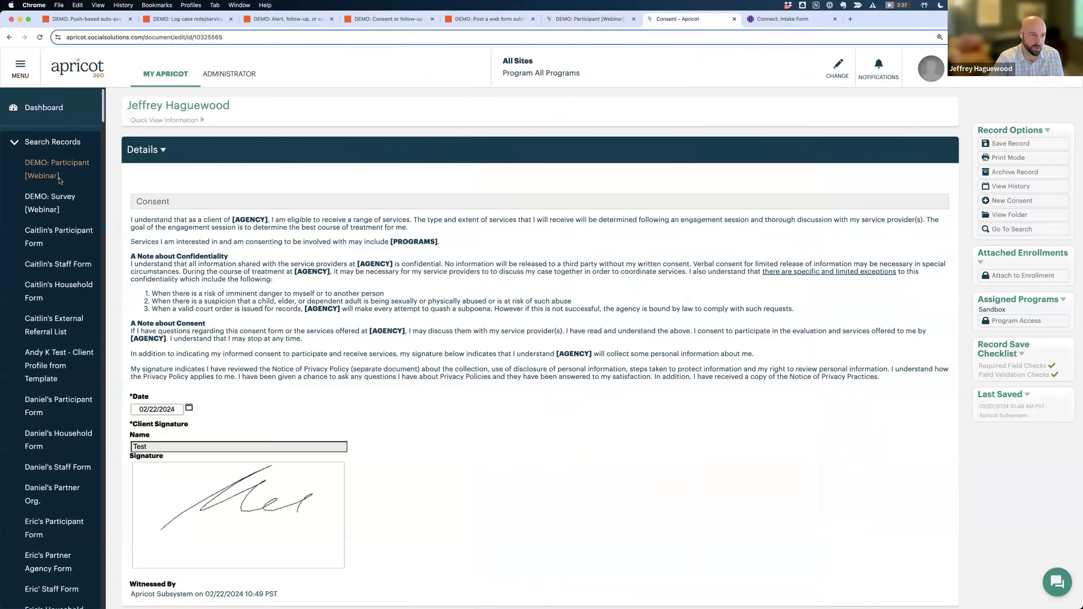
pyautogui.click(35, 208)
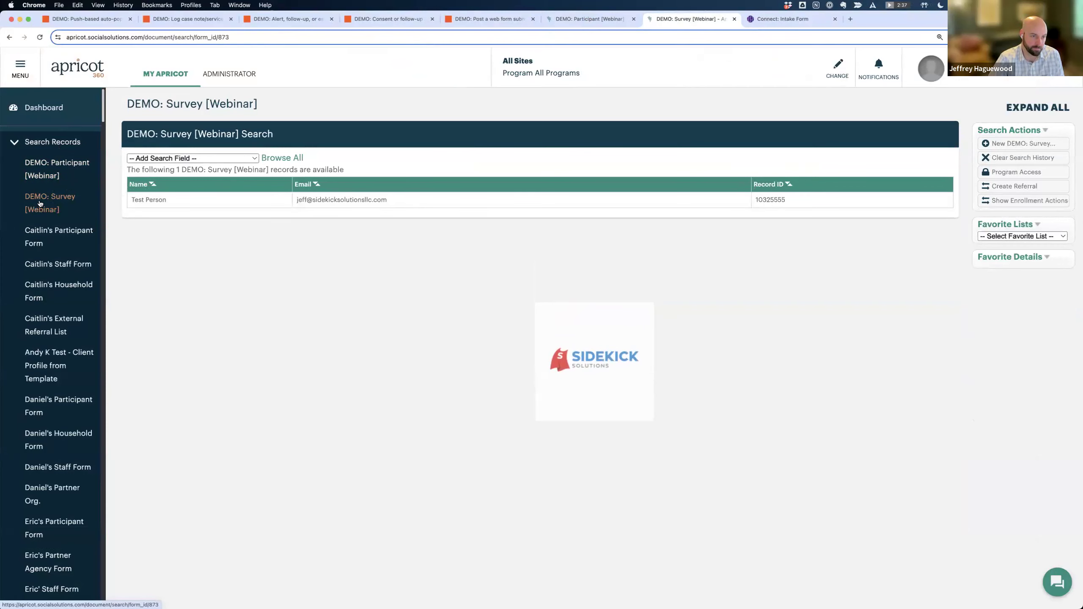
# Open Test Person from the DEMO: Participant [Webinar] search, showing Satisfaction Survey at 0 records.
pyautogui.click(787, 21)
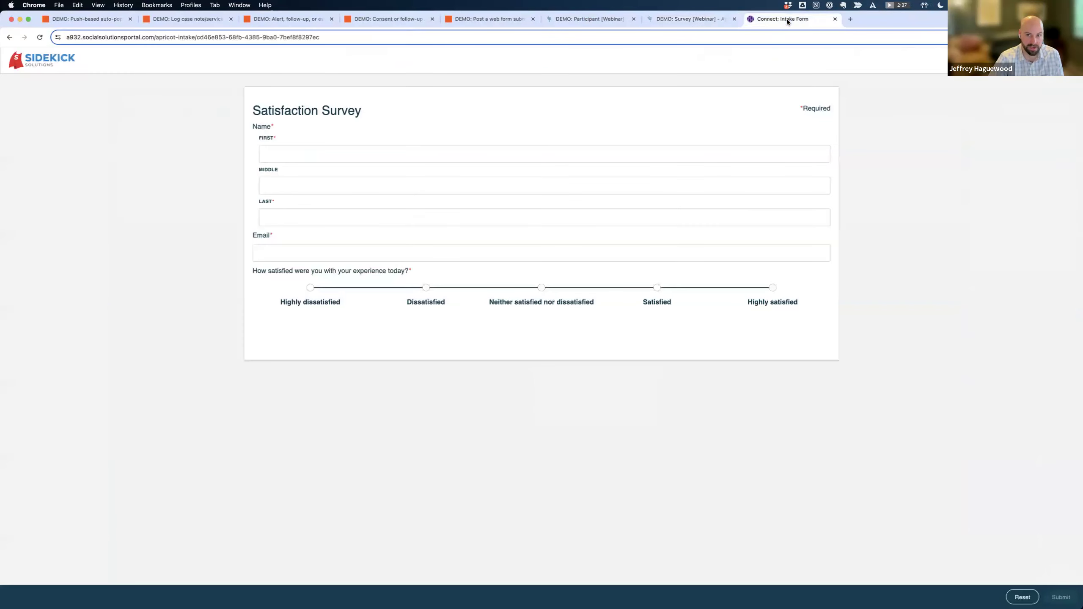
pyautogui.click(685, 20)
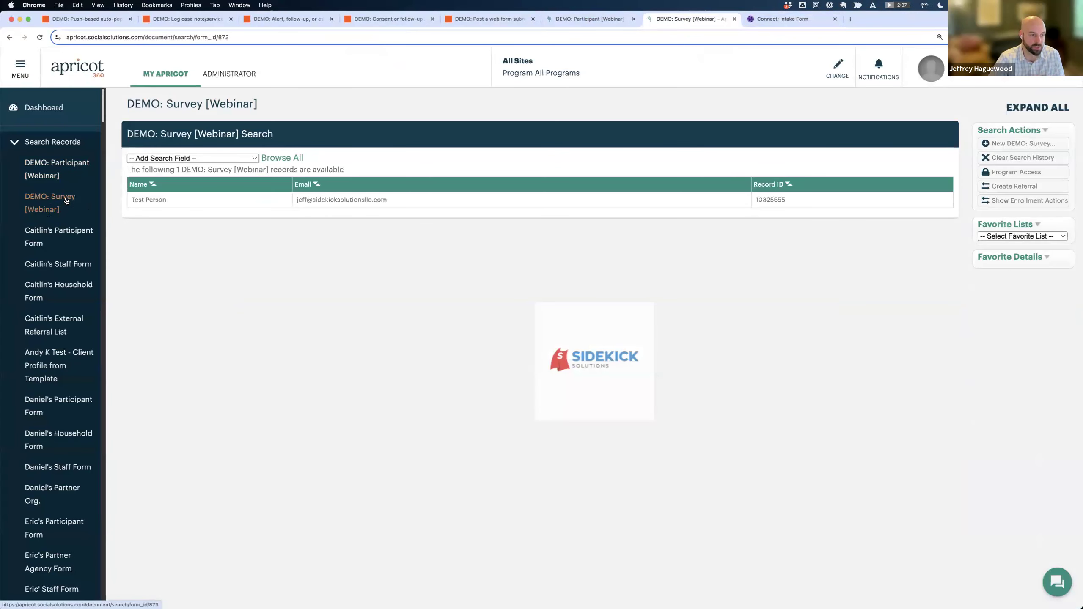
pyautogui.click(57, 175)
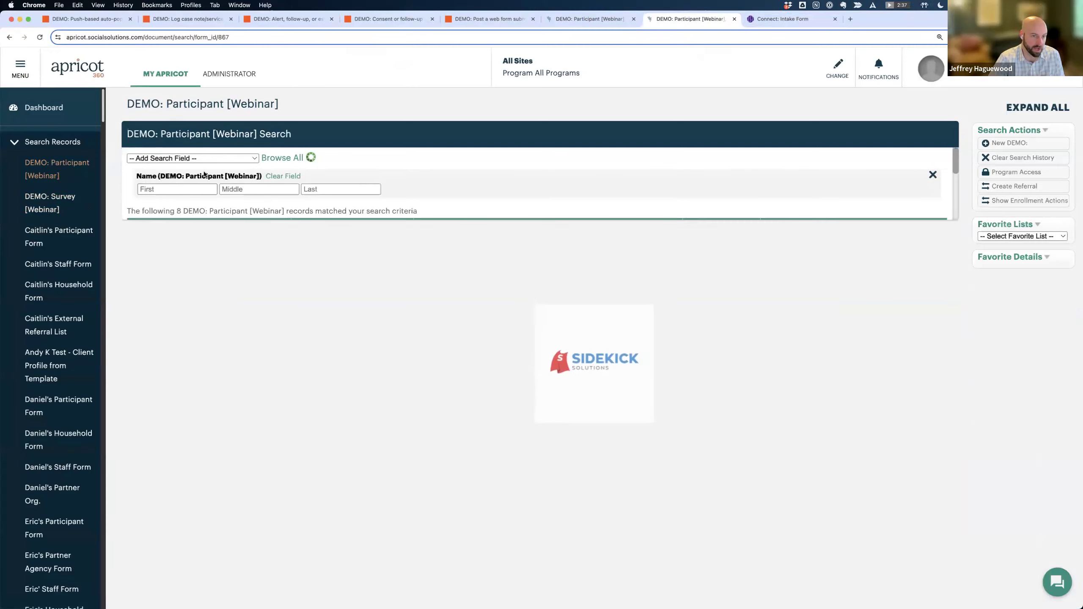
pyautogui.click(360, 290)
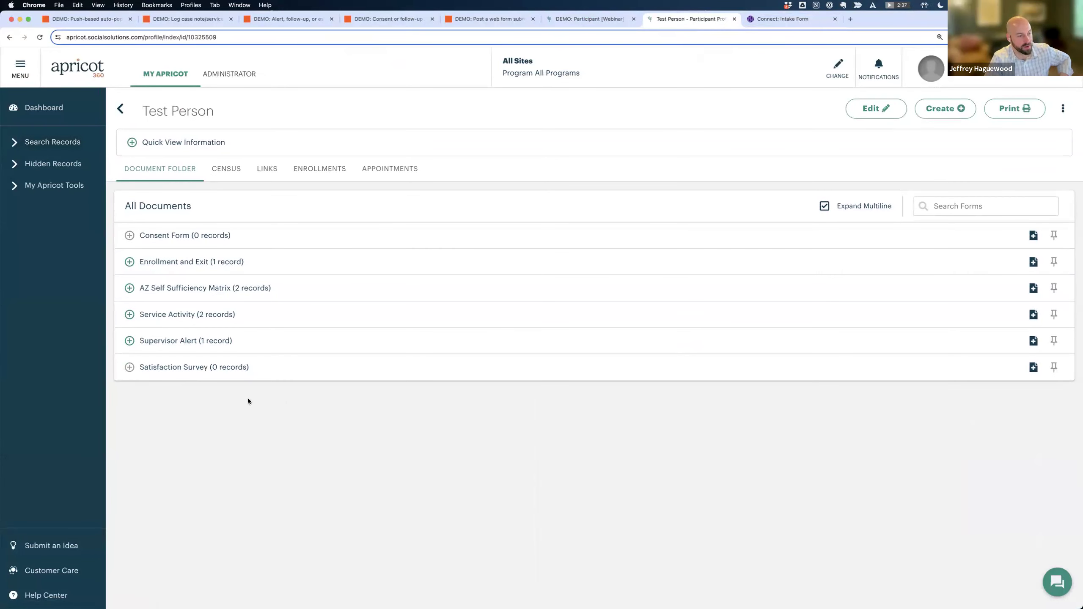
pyautogui.click(57, 142)
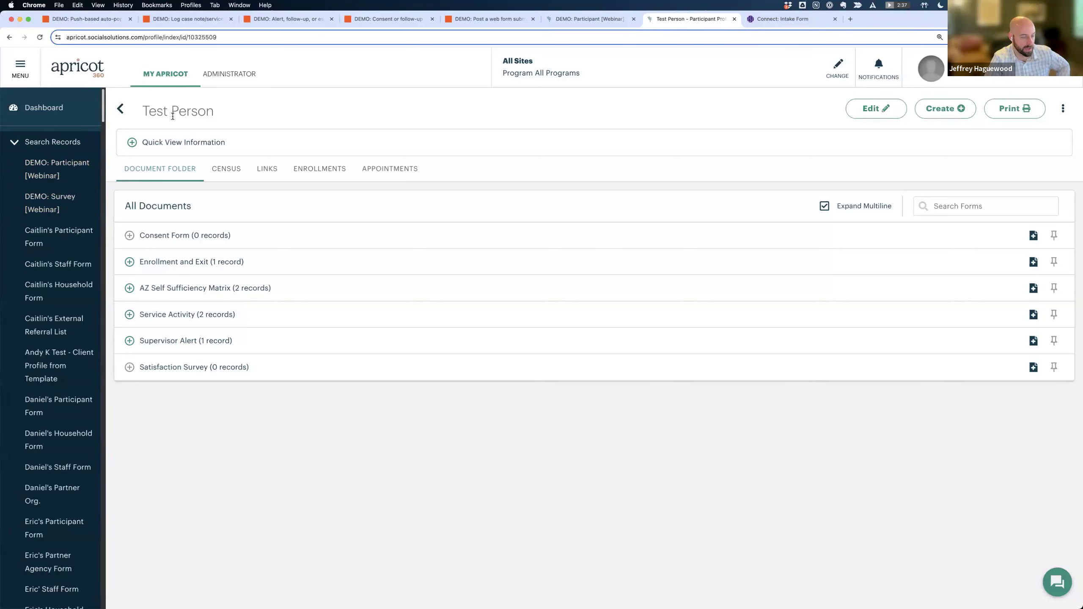
# In the Connect survey form, enter first name Test, last name Person and the participant's e-mail.
pyautogui.click(765, 22)
pyautogui.click(319, 154)
pyautogui.write('Test')
pyautogui.press('Tab')
pyautogui.press('Tab')
pyautogui.write('Person')
pyautogui.press('Tab')
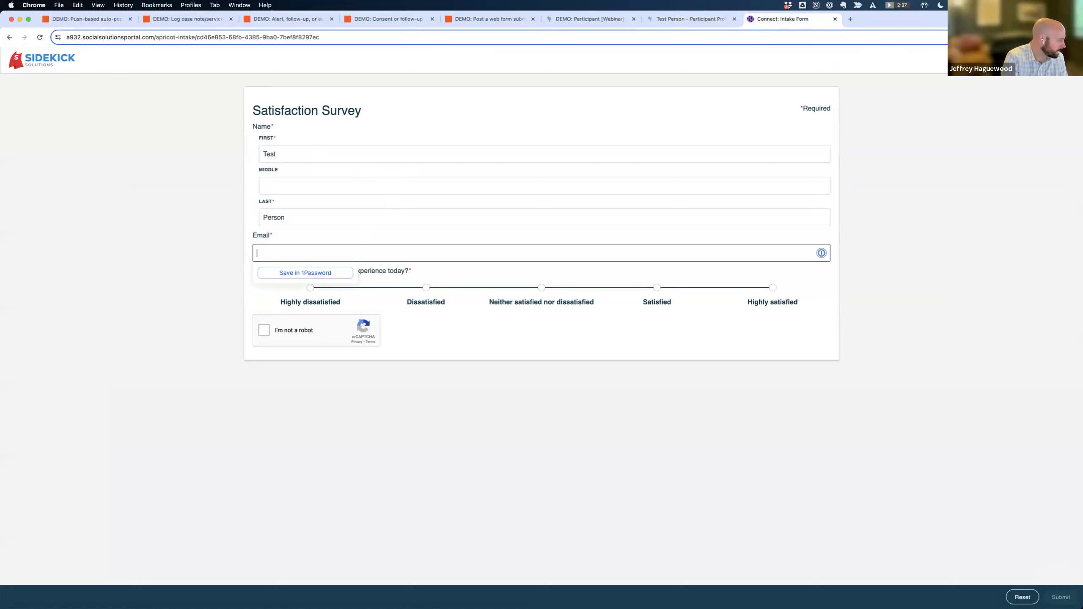
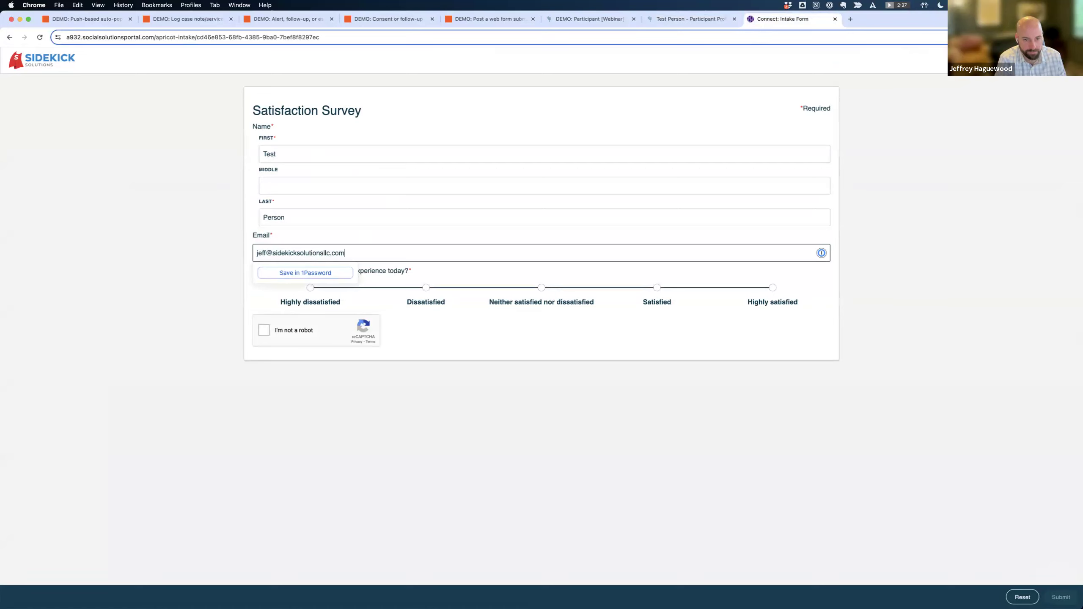
pyautogui.click(656, 288)
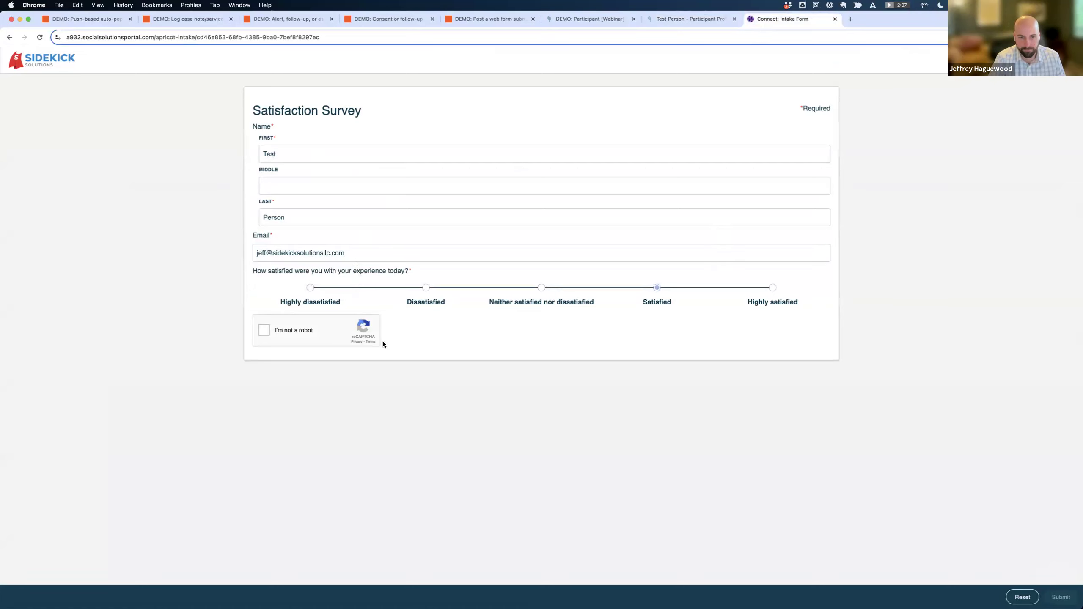
pyautogui.click(264, 330)
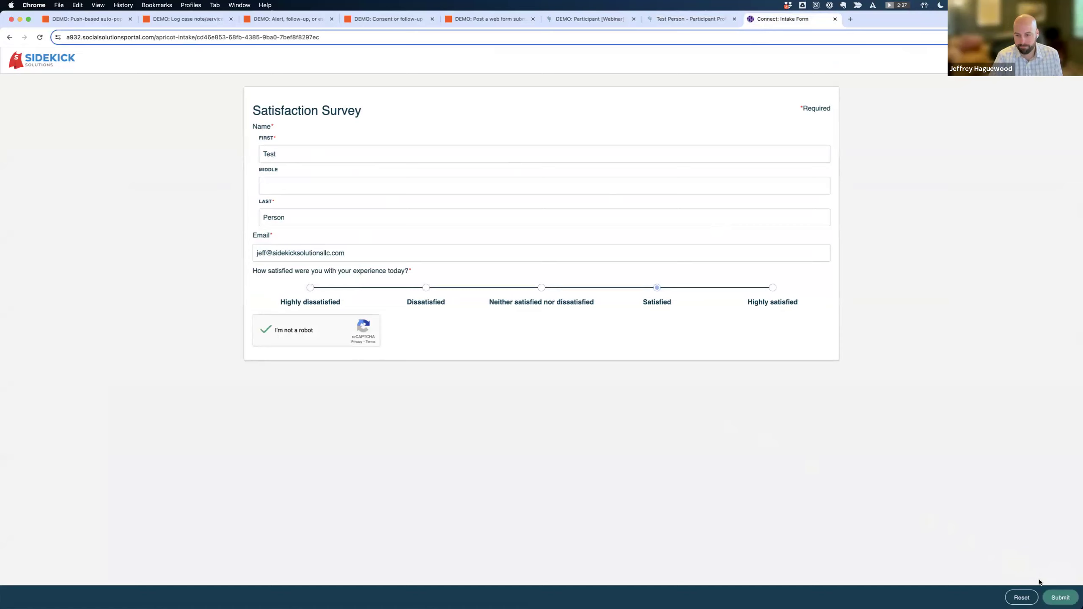
pyautogui.click(1058, 597)
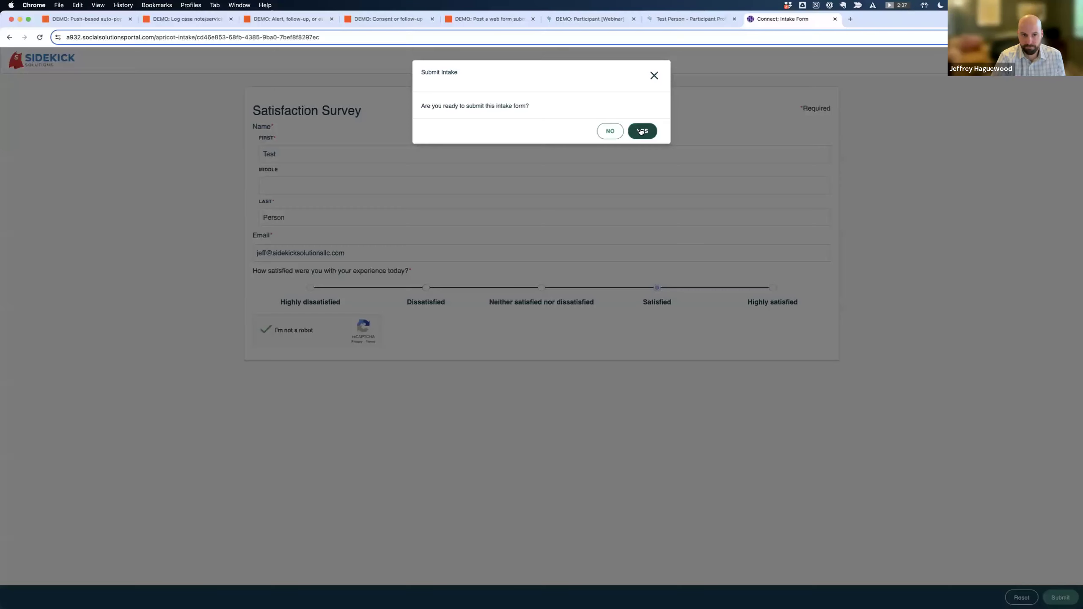
pyautogui.click(642, 131)
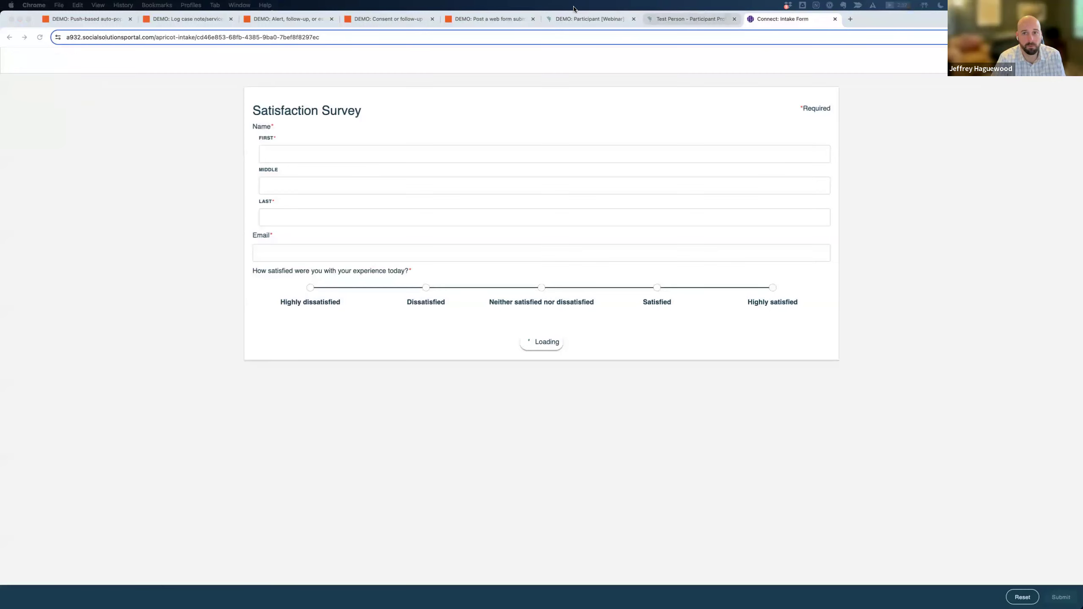
pyautogui.click(667, 18)
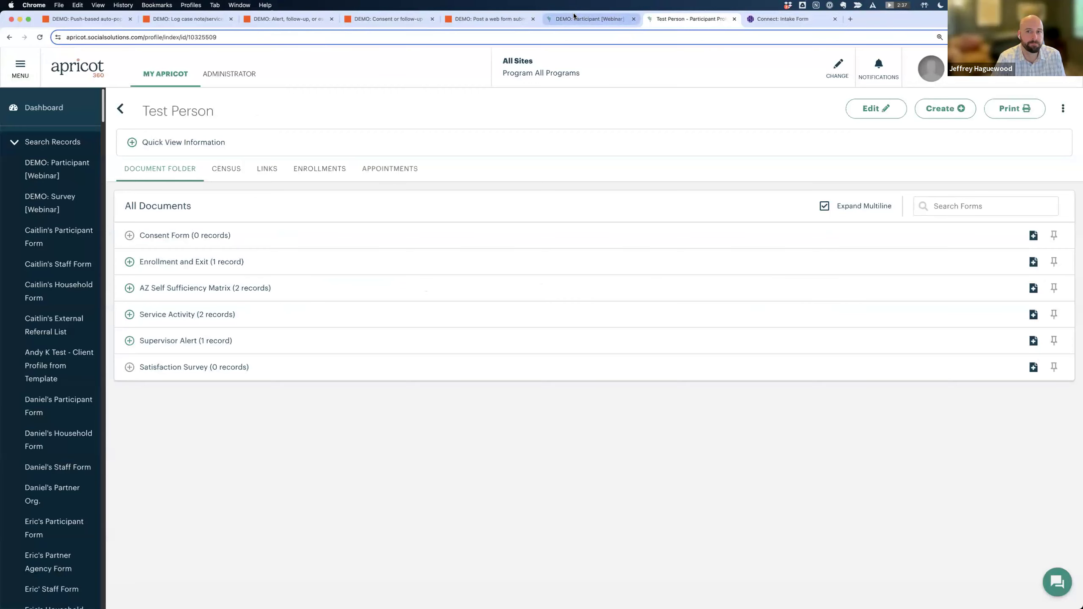
# Return to the participant record page and reopen the survey records search.
pyautogui.click(590, 19)
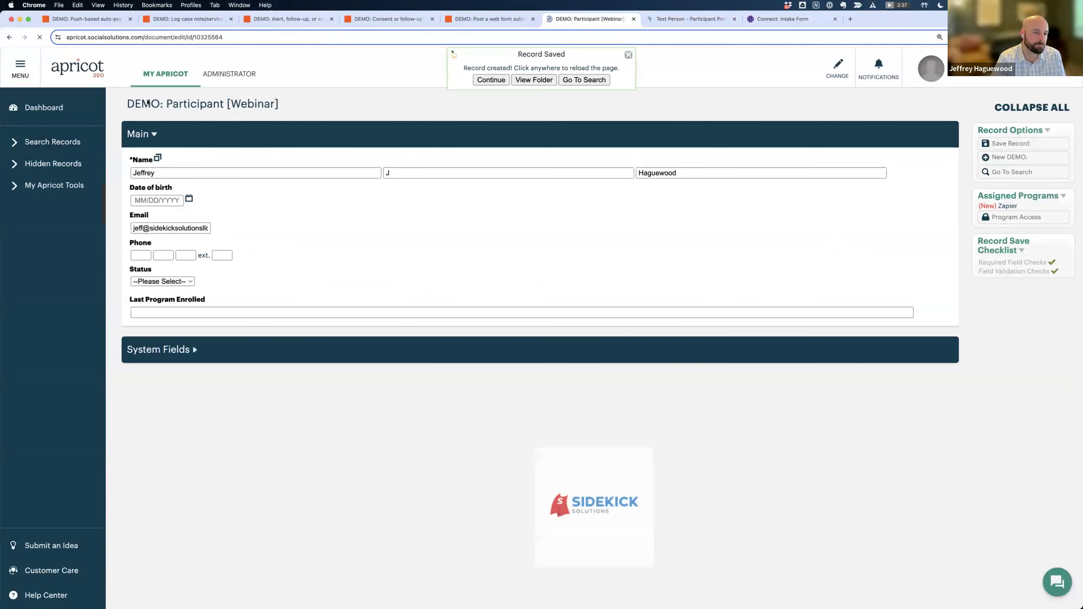
pyautogui.click(55, 143)
pyautogui.click(49, 198)
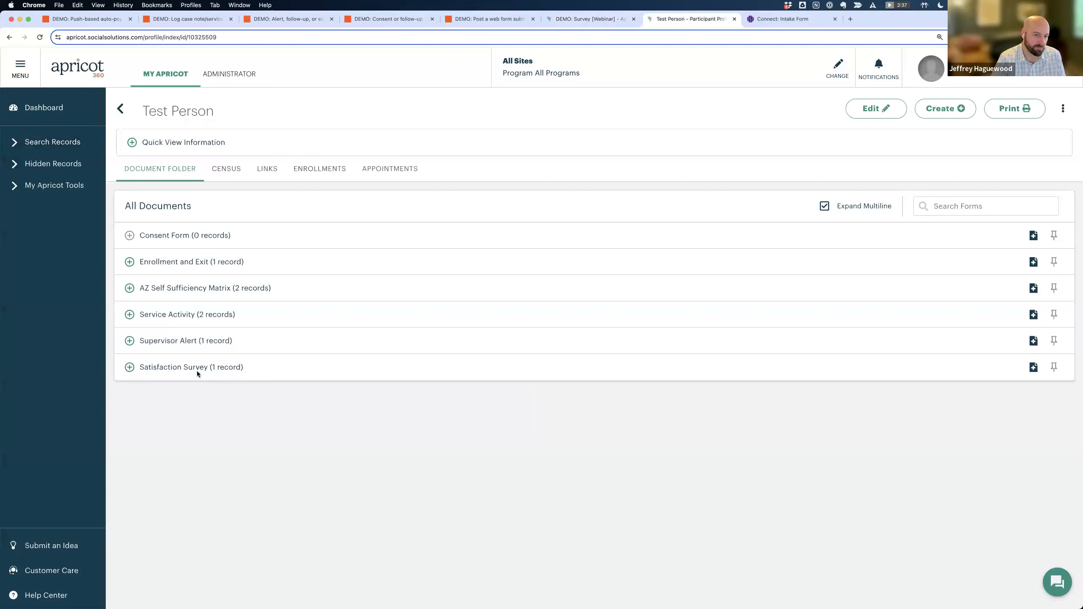
# Open Test Person's 02/16/2024 Satisfaction Survey record, show its System Fields, then return to the slides.
pyautogui.click(178, 368)
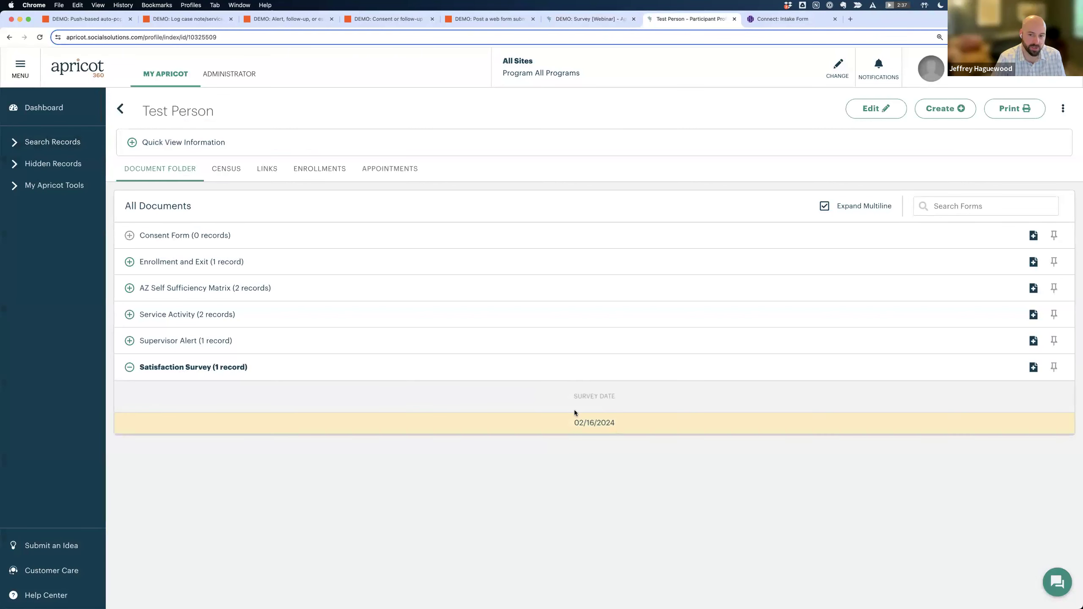
pyautogui.click(592, 425)
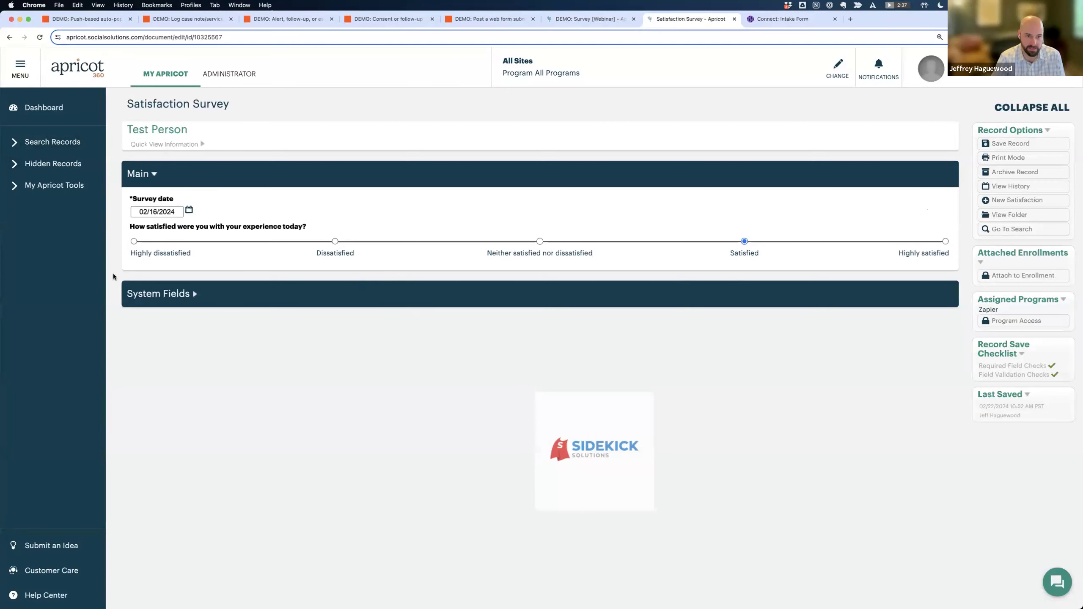
pyautogui.click(181, 295)
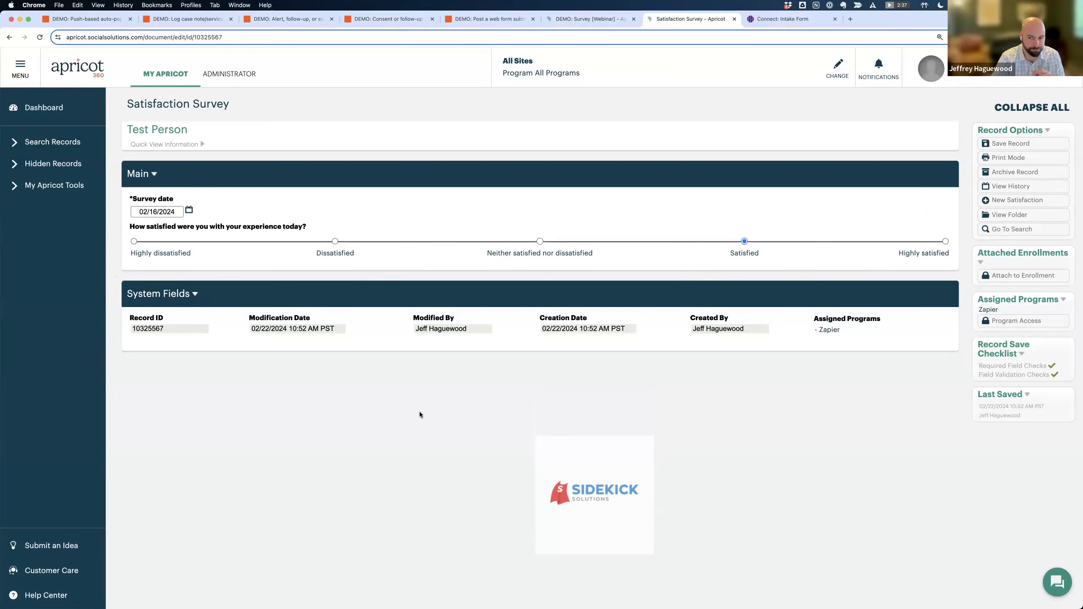
pyautogui.hotkey('ctrl', 'Left')
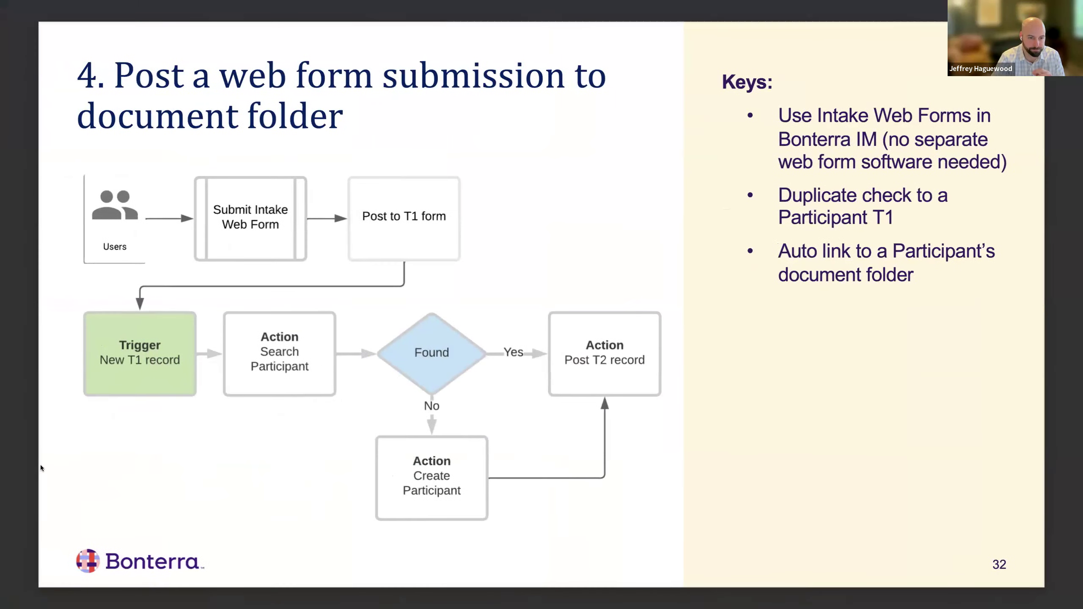
# Advance the deck two slides to slide 34, the Sidekick Solutions contact slide.
pyautogui.press('Right')
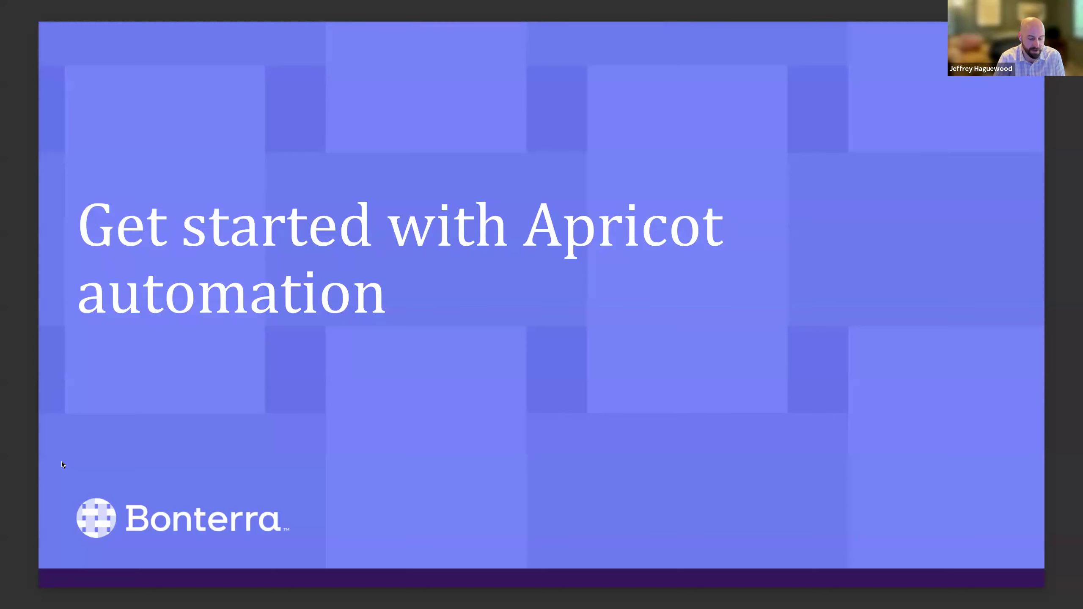
pyautogui.press('Right')
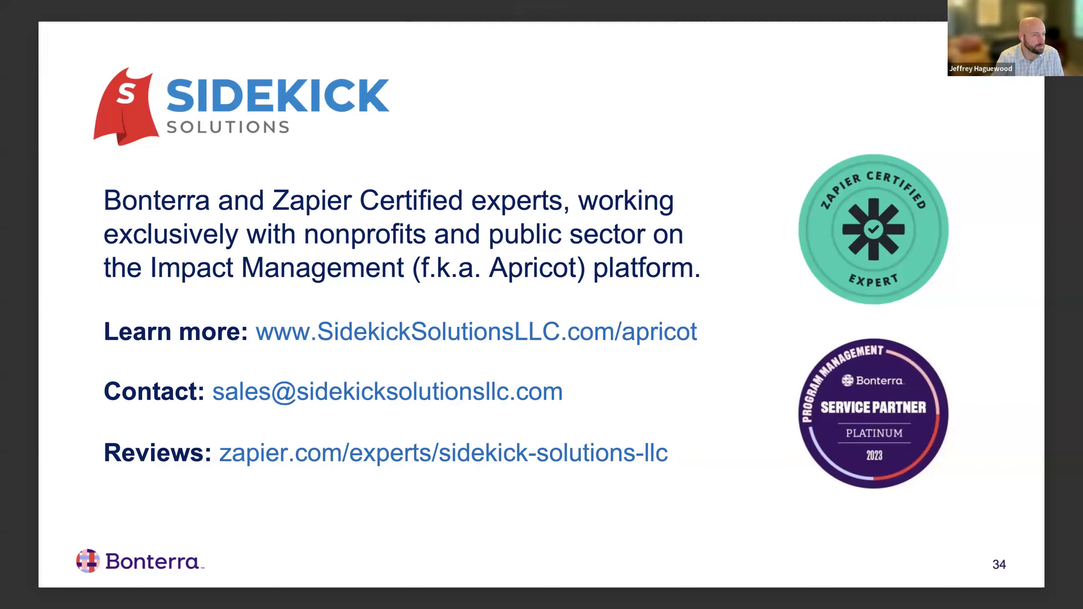
# View Sidekick Solutions' Zapier Experts reviews in Chrome, then advance to slide 35's consulting follow-up poll.
pyautogui.click(444, 453)
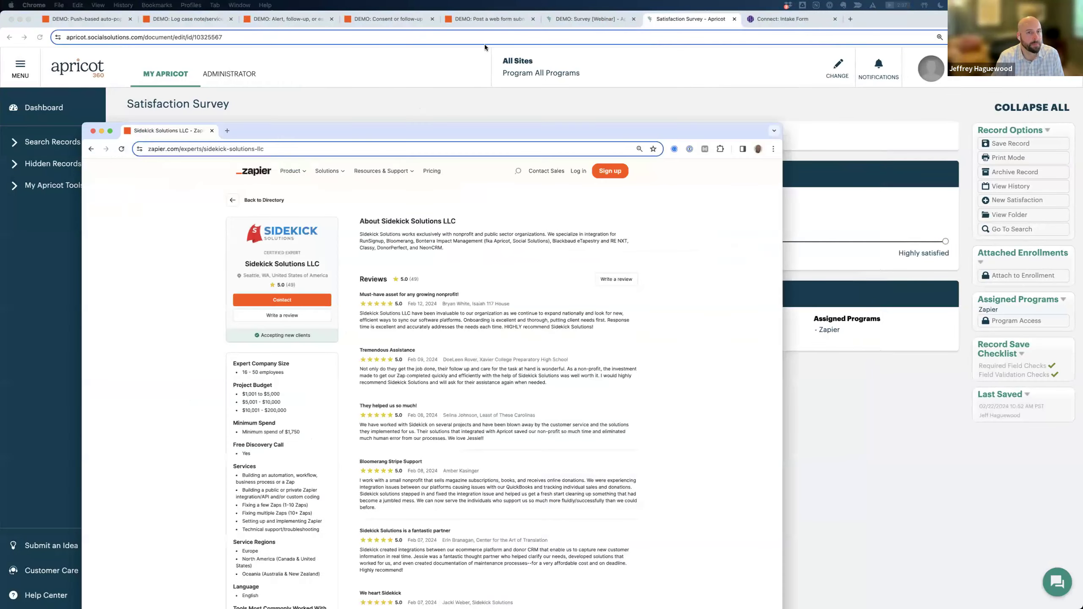
pyautogui.moveTo(484, 44); pyautogui.dragTo(362, 48)
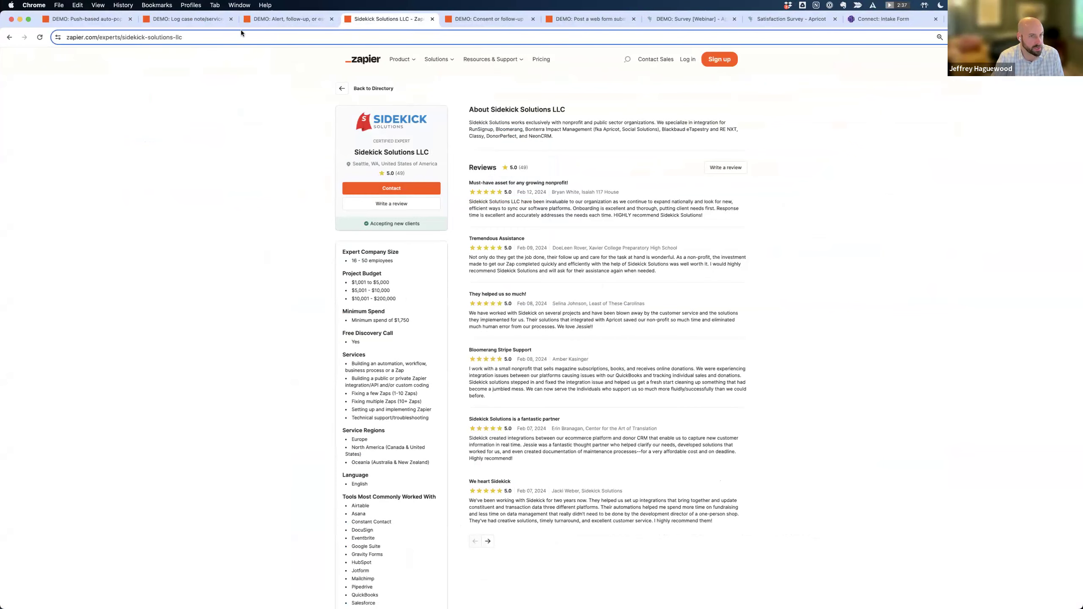
pyautogui.hotkey('ctrl', 'Left')
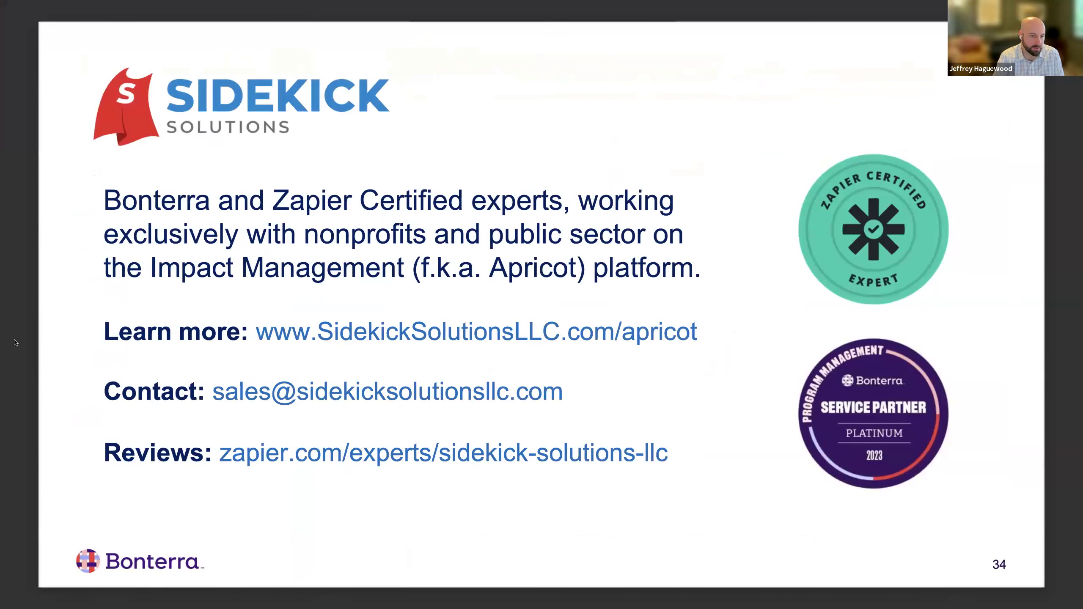
pyautogui.press('Right')
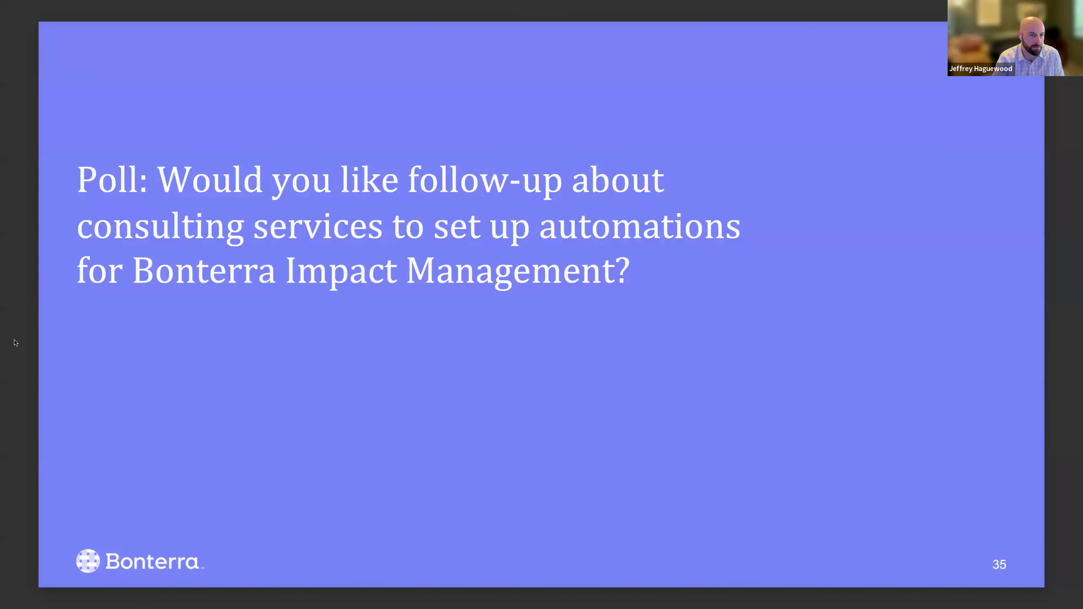